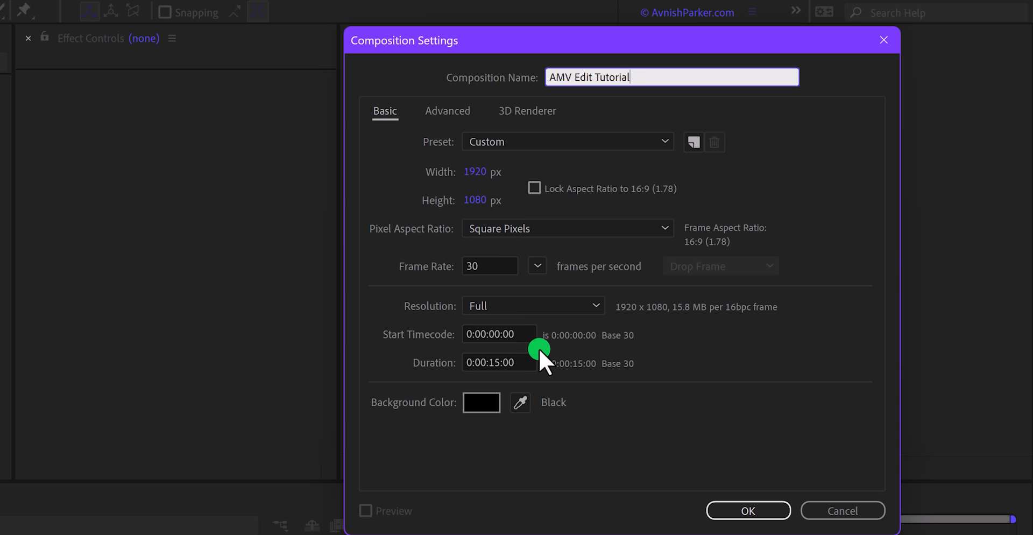
Create the 1920 x 1080, 30 fps, 15-second AMV Edit Tutorial composition and add the Egzod & Maestro Chives Royalty WAV track to it
{"action": "left_click", "coordinate": [720, 511]}
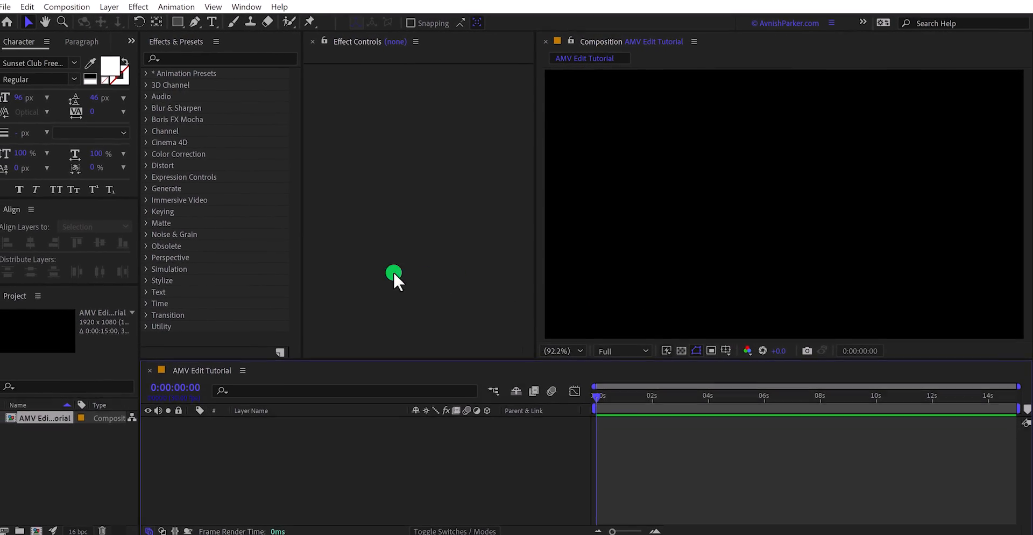
{"action": "left_click_drag", "start_coordinate": [86, 319], "coordinate": [284, 431]}
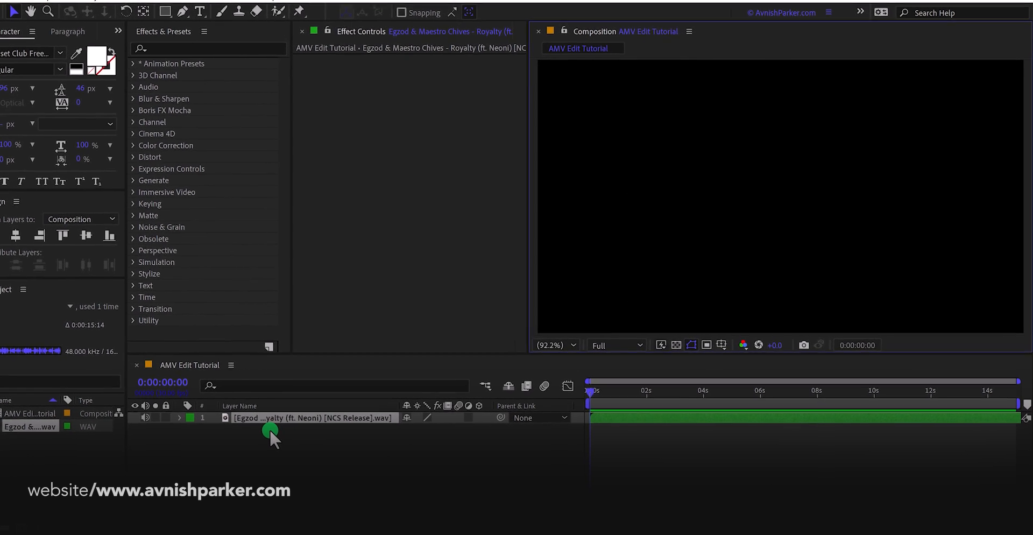
Reveal the WAV layer's waveform, preview the music and place the time marker at the beat at 0:00:01:21
{"action": "key", "text": "l"}
{"action": "key", "text": "l"}
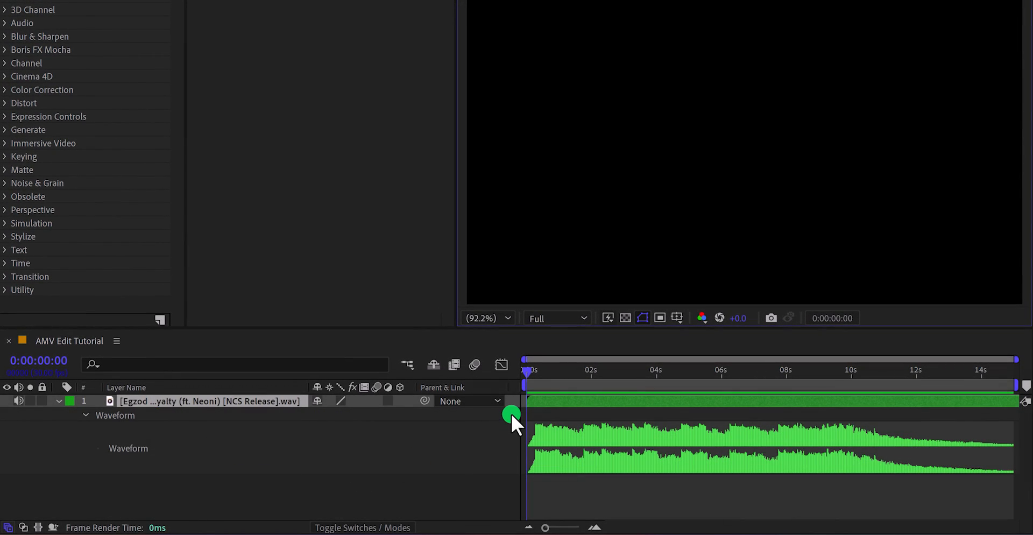
{"action": "key", "text": "space"}
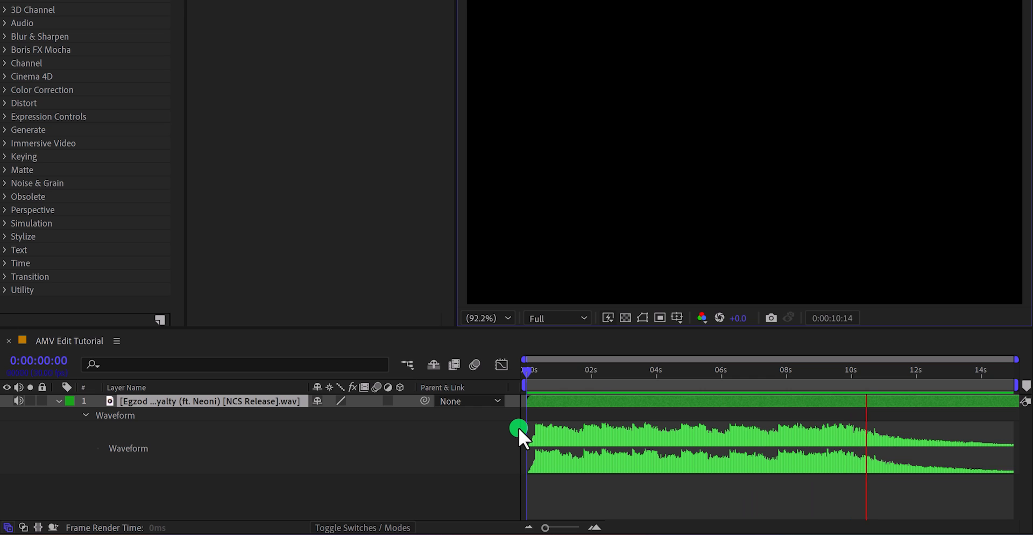
{"action": "left_click_drag", "start_coordinate": [553, 370], "coordinate": [582, 383]}
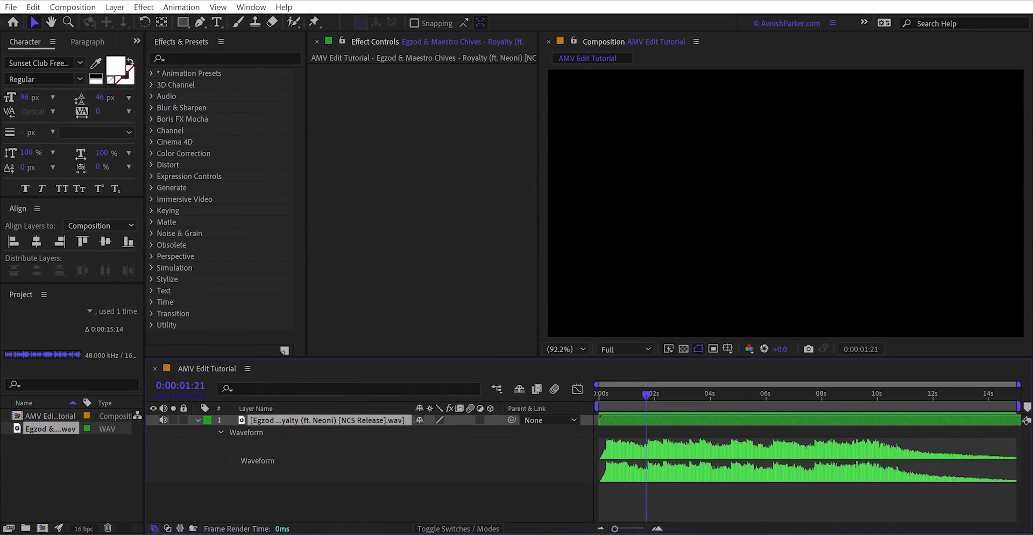
Add clips 001.mov to 010.mov to the composition and move the audio layer above them in the stack
{"action": "left_click_drag", "start_coordinate": [20, 178], "coordinate": [291, 485]}
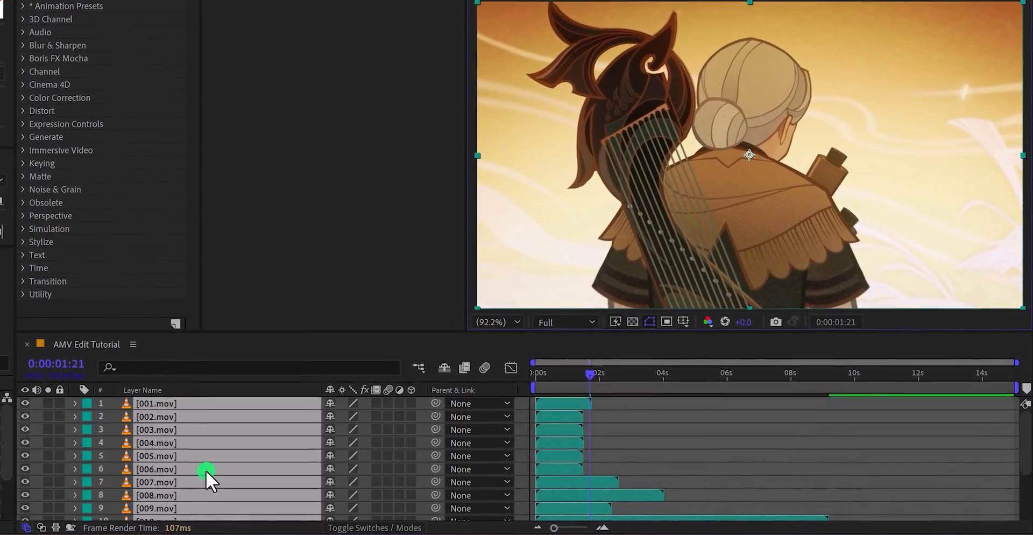
{"action": "scroll", "coordinate": [649, 458], "scroll_direction": "down", "scroll_amount": 3}
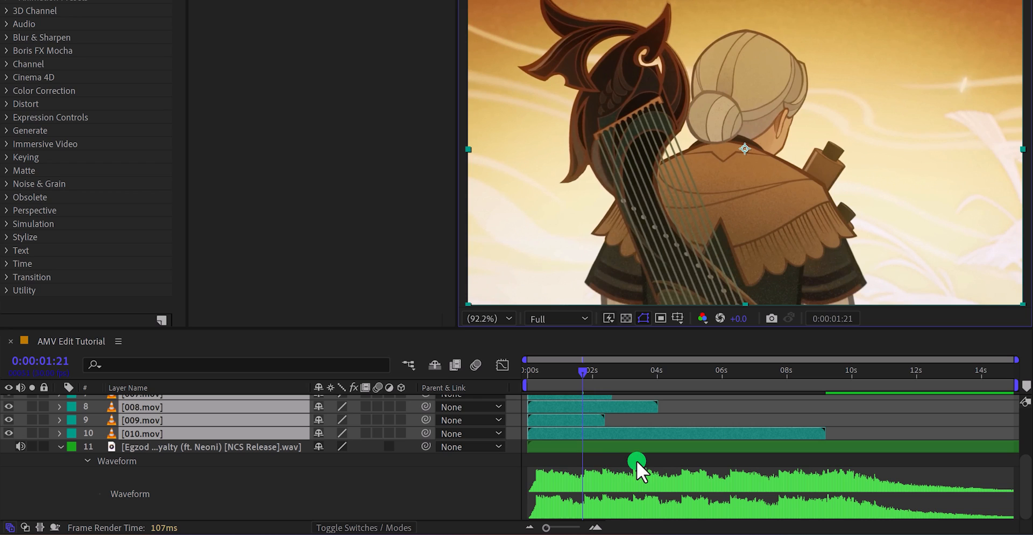
{"action": "left_click_drag", "start_coordinate": [269, 442], "coordinate": [267, 397]}
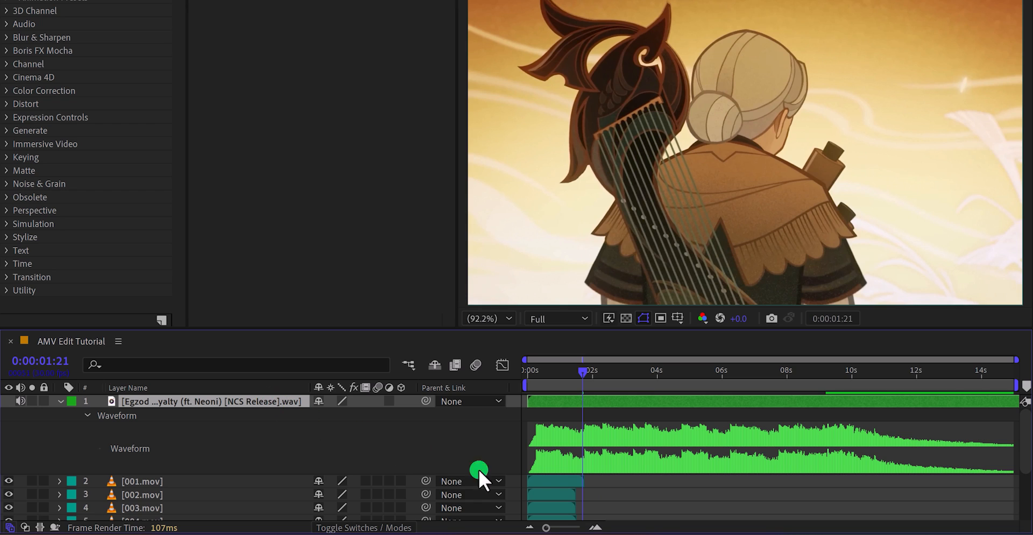
Hide the Parent & Link column to widen the timeline around the waveform
{"action": "key", "text": "equal"}
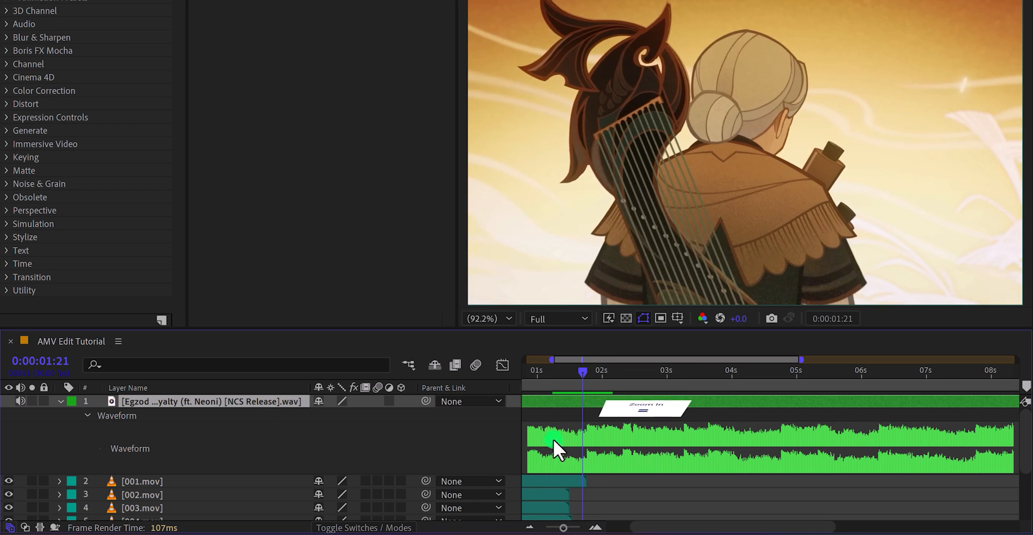
{"action": "right_click", "coordinate": [482, 381]}
{"action": "left_click", "coordinate": [504, 391]}
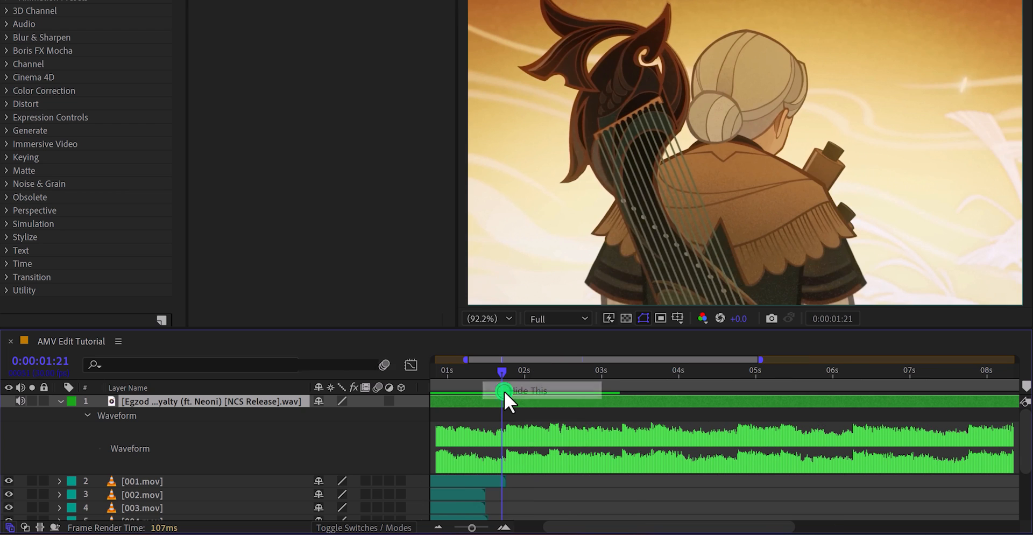
Delete the 002.mov layer and start 003.mov at the beat at about 0:00:01:23, where 001.mov ends
{"action": "left_click_drag", "start_coordinate": [502, 373], "coordinate": [507, 380]}
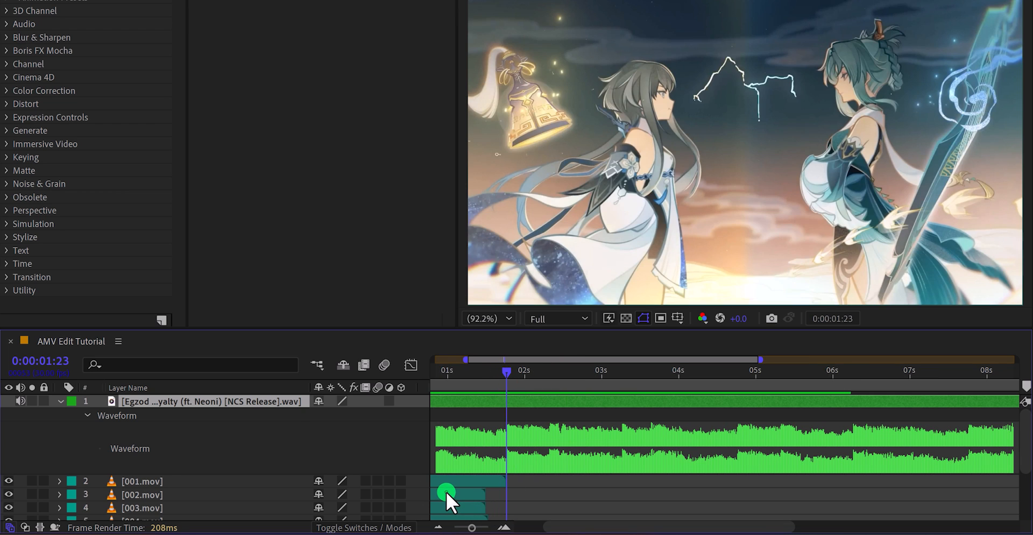
{"action": "left_click_drag", "start_coordinate": [446, 492], "coordinate": [569, 495]}
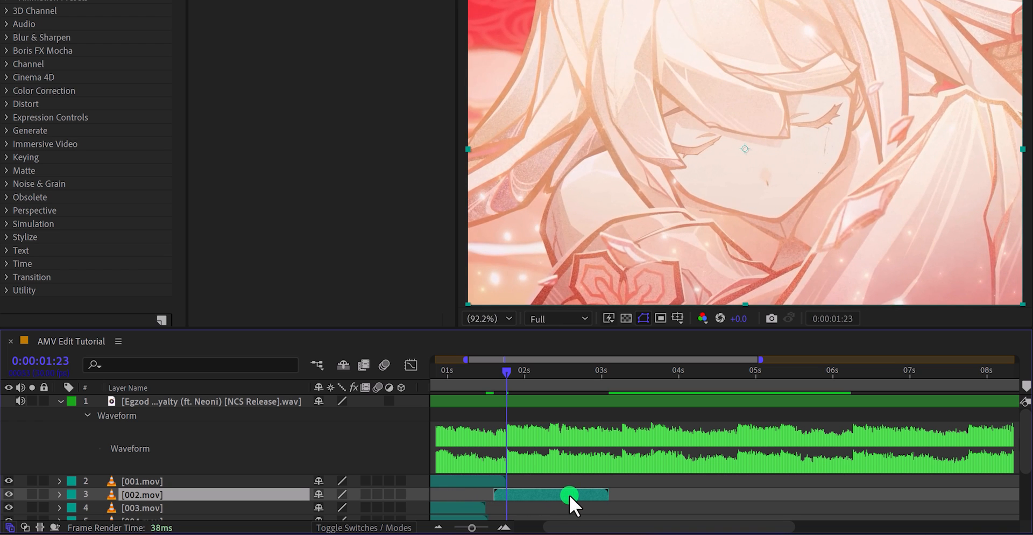
{"action": "key", "text": "Delete"}
{"action": "left_click_drag", "start_coordinate": [463, 493], "coordinate": [593, 492]}
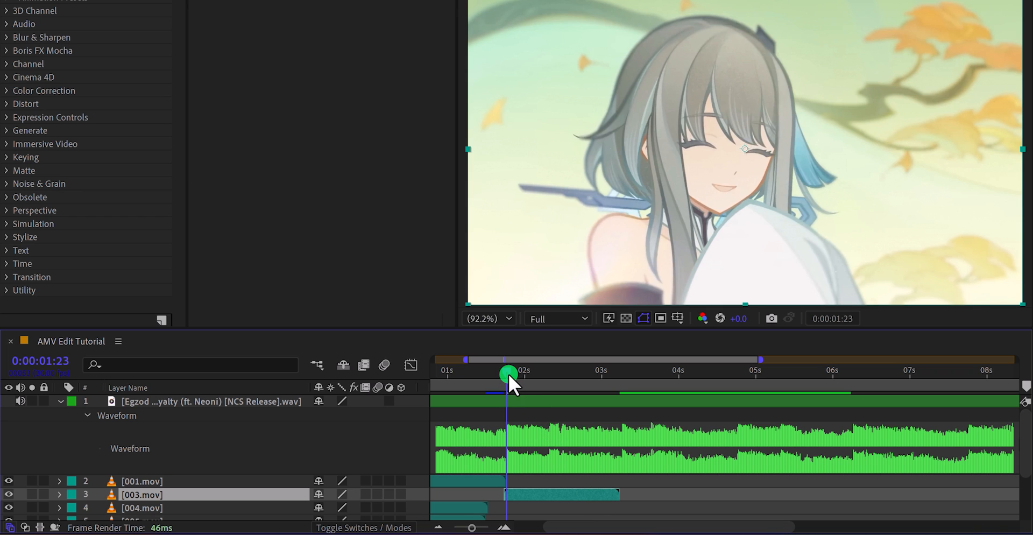
Start 004.mov at the beat at 0:00:03:08 and shift 003.mov so it ends there
{"action": "left_click_drag", "start_coordinate": [508, 374], "coordinate": [547, 389]}
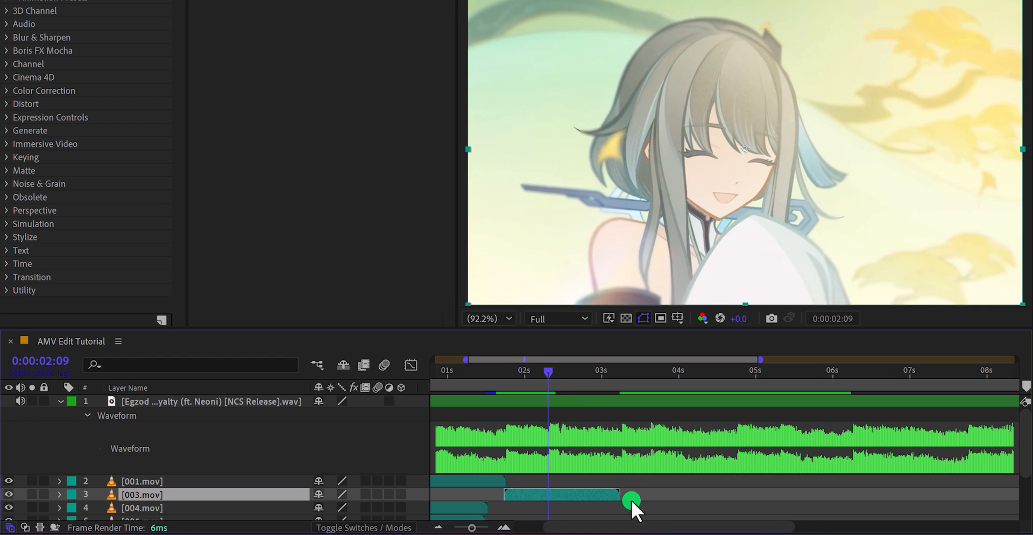
{"action": "left_click_drag", "start_coordinate": [605, 372], "coordinate": [622, 382]}
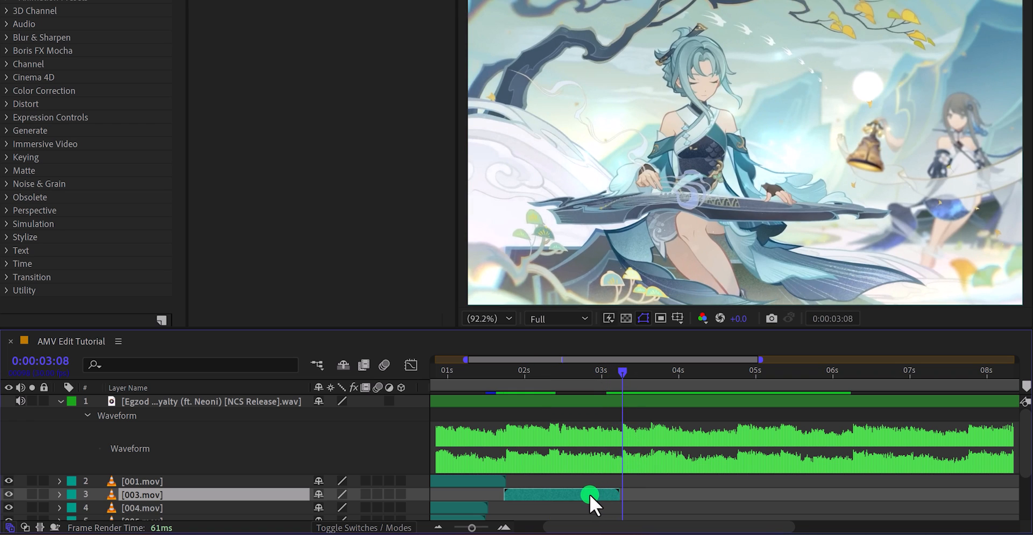
{"action": "left_click_drag", "start_coordinate": [459, 506], "coordinate": [643, 505]}
{"action": "left_click", "coordinate": [567, 494]}
{"action": "left_click_drag", "start_coordinate": [566, 494], "coordinate": [569, 494]}
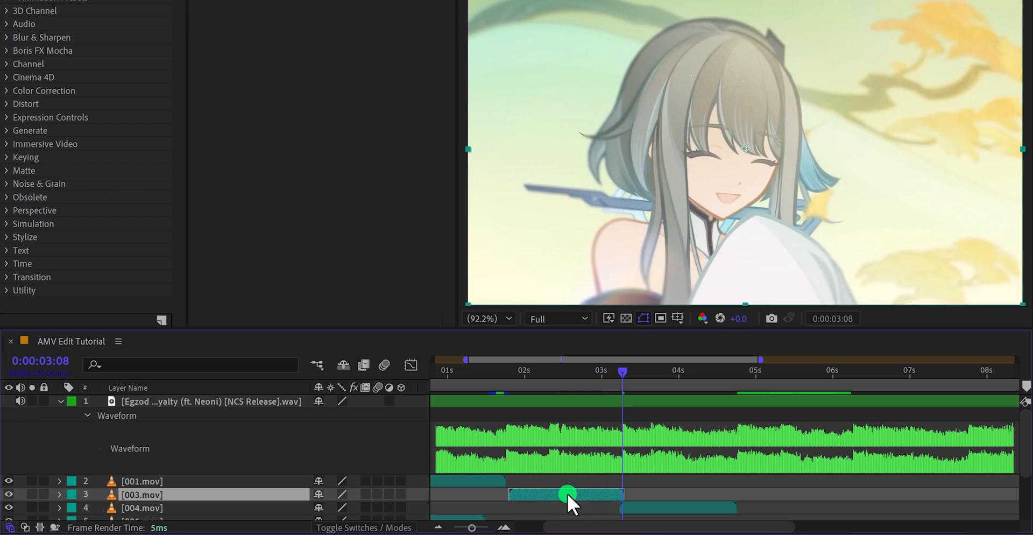
Remove 005.mov and start 006.mov at the beat at about 0:00:04:22, right after 004.mov
{"action": "left_click_drag", "start_coordinate": [495, 372], "coordinate": [747, 434]}
{"action": "scroll", "coordinate": [747, 434], "scroll_direction": "down", "scroll_amount": 2}
{"action": "left_click_drag", "start_coordinate": [458, 481], "coordinate": [745, 481]}
{"action": "left_click", "coordinate": [738, 372]}
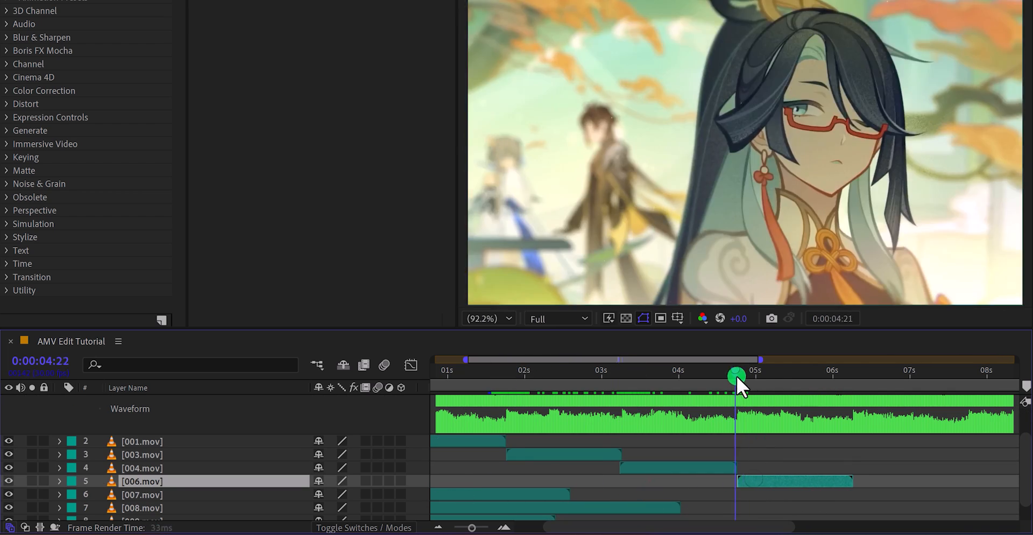
Start 007.mov where 006.mov ends and cut from it to 008.mov at the beat at about 0:00:07:25
{"action": "left_click_drag", "start_coordinate": [737, 375], "coordinate": [853, 407]}
{"action": "left_click_drag", "start_coordinate": [509, 494], "coordinate": [929, 495]}
{"action": "left_click_drag", "start_coordinate": [845, 372], "coordinate": [970, 403]}
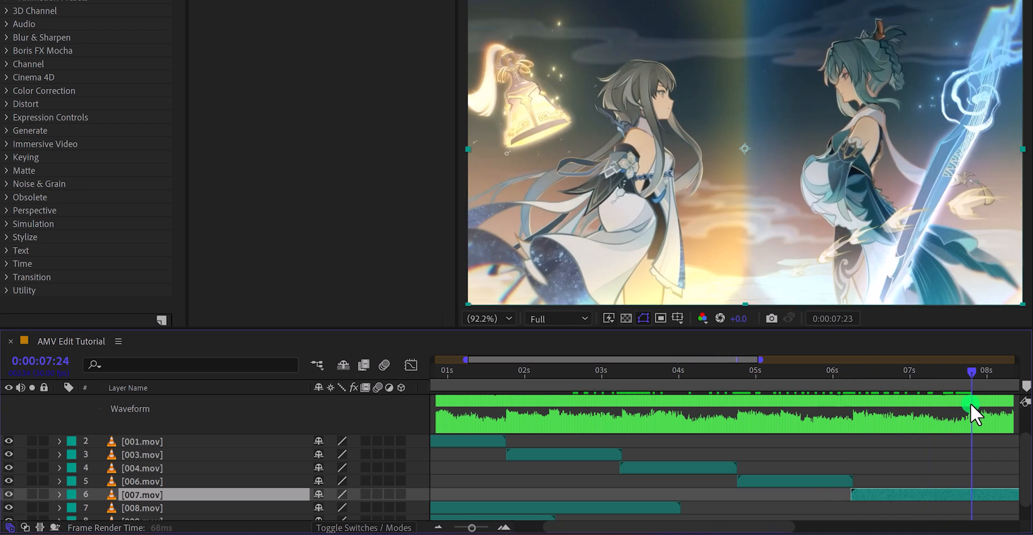
{"action": "scroll", "coordinate": [970, 403], "scroll_direction": "down", "scroll_amount": 2}
{"action": "scroll", "coordinate": [970, 404], "scroll_direction": "right", "scroll_amount": 2}
{"action": "left_click_drag", "start_coordinate": [443, 491], "coordinate": [891, 486]}
{"action": "key", "text": "space"}
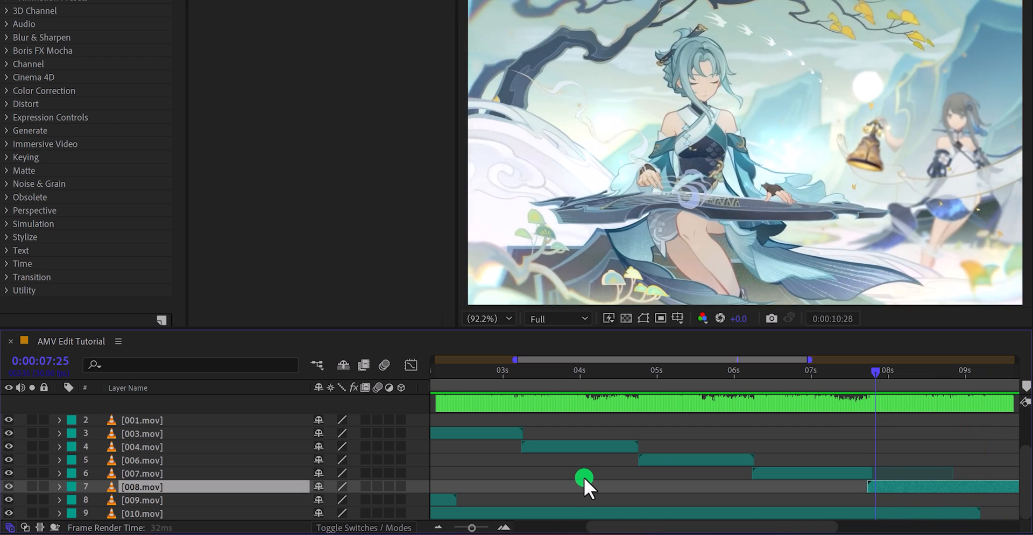
Start 009.mov at about 9.6 seconds and trim the end of 008.mov to meet it
{"action": "key", "text": ";"}
{"action": "left_click_drag", "start_coordinate": [789, 371], "coordinate": [806, 371]}
{"action": "scroll", "coordinate": [818, 457], "scroll_direction": "down", "scroll_amount": 3}
{"action": "left_click_drag", "start_coordinate": [833, 502], "coordinate": [862, 502]}
{"action": "left_click_drag", "start_coordinate": [888, 487], "coordinate": [806, 487]}
{"action": "left_click_drag", "start_coordinate": [805, 371], "coordinate": [887, 376]}
{"action": "key", "text": "space"}
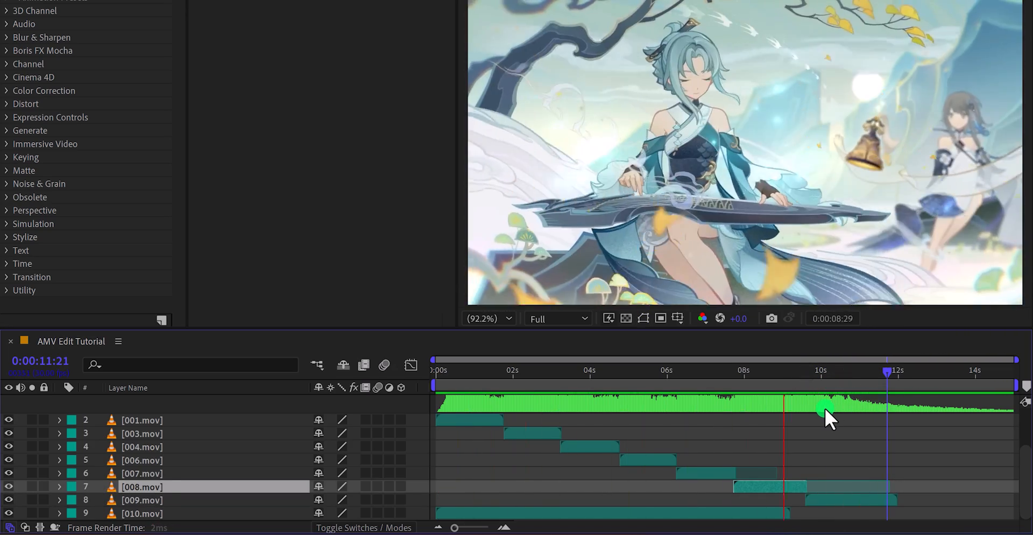
Move the cut between 008.mov and 009.mov to the beat at 0:00:09:07 and preview it
{"action": "left_click", "coordinate": [765, 376]}
{"action": "key", "text": "space"}
{"action": "scroll", "coordinate": [780, 441], "scroll_direction": "up", "scroll_amount": 3}
{"action": "left_click_drag", "start_coordinate": [765, 372], "coordinate": [791, 373]}
{"action": "scroll", "coordinate": [802, 447], "scroll_direction": "down", "scroll_amount": 3}
{"action": "left_click_drag", "start_coordinate": [832, 500], "coordinate": [818, 500]}
{"action": "left_click_drag", "start_coordinate": [806, 487], "coordinate": [791, 487]}
{"action": "key", "text": "space"}
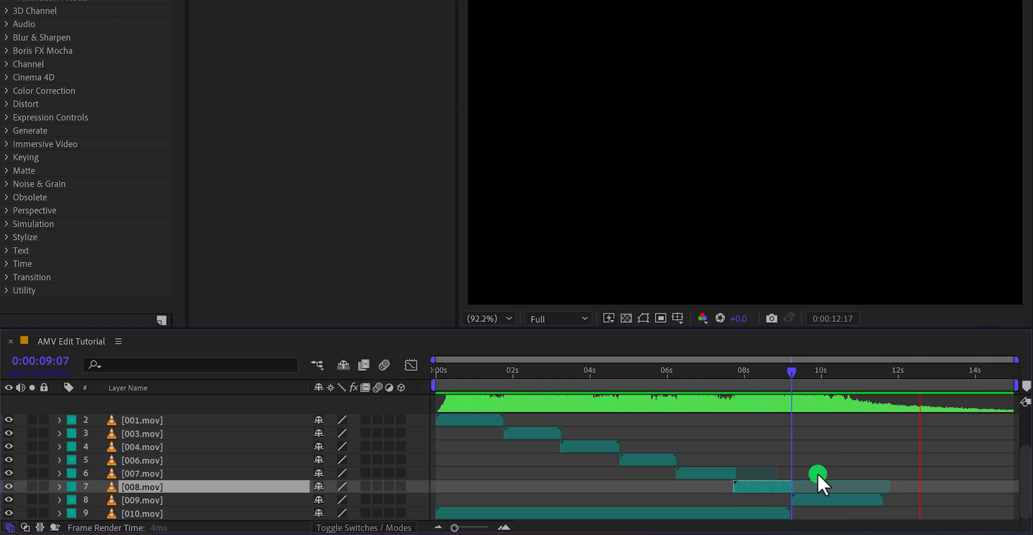
Time-stretch the 009.mov layer to a new duration of 4 seconds
{"action": "left_click", "coordinate": [818, 499]}
{"action": "left_click", "coordinate": [838, 375]}
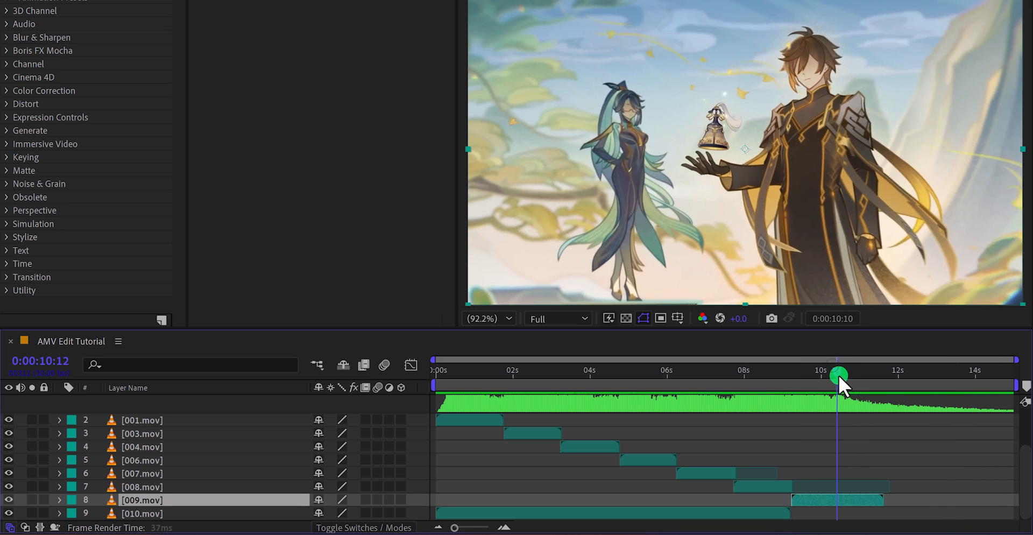
{"action": "left_click_drag", "start_coordinate": [837, 375], "coordinate": [847, 378]}
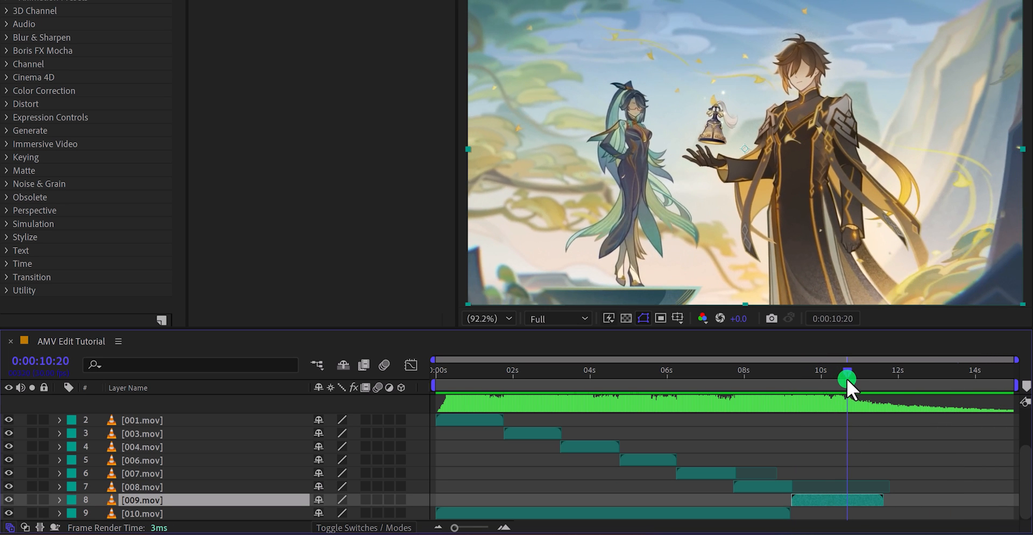
{"action": "right_click", "coordinate": [850, 498]}
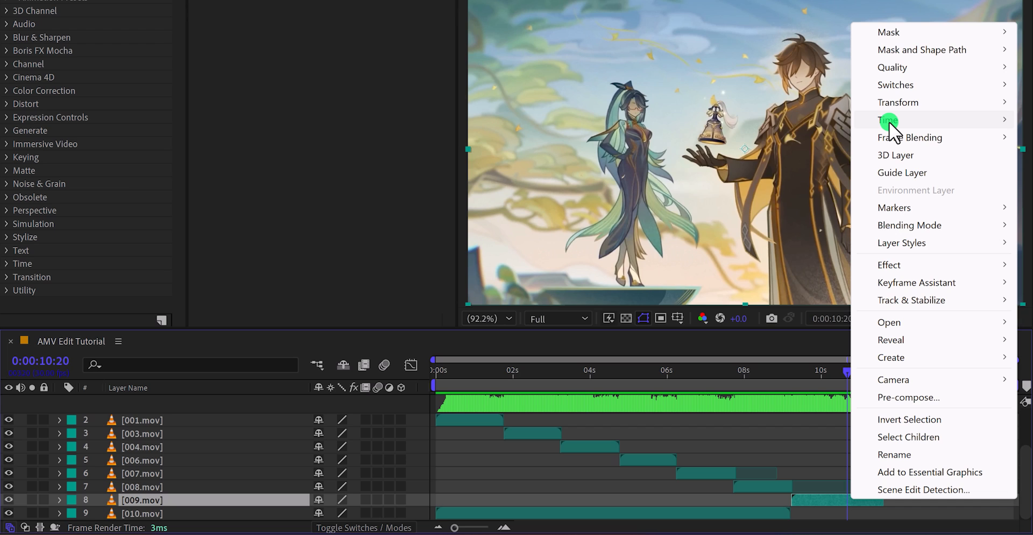
{"action": "mouse_move", "coordinate": [888, 122]}
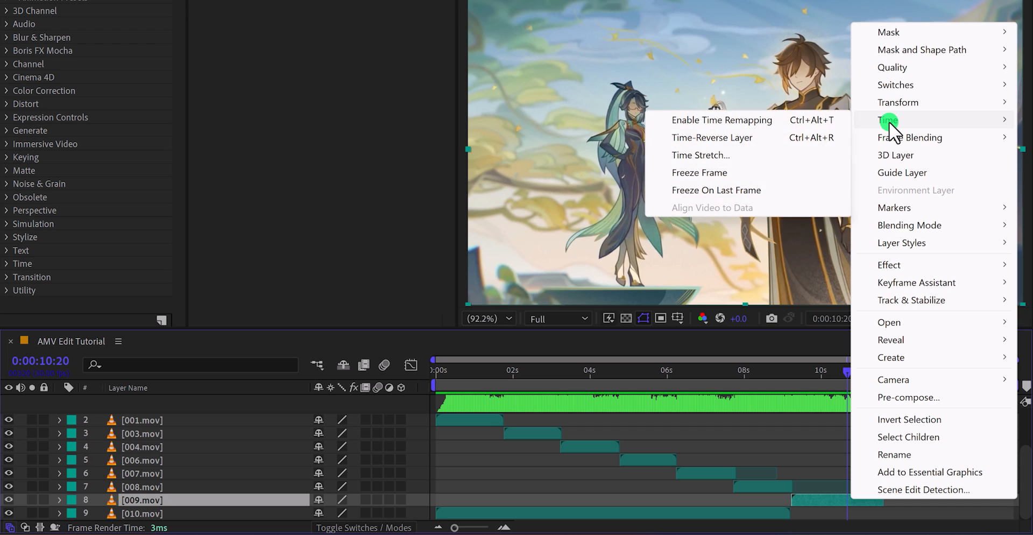
{"action": "left_click", "coordinate": [731, 154]}
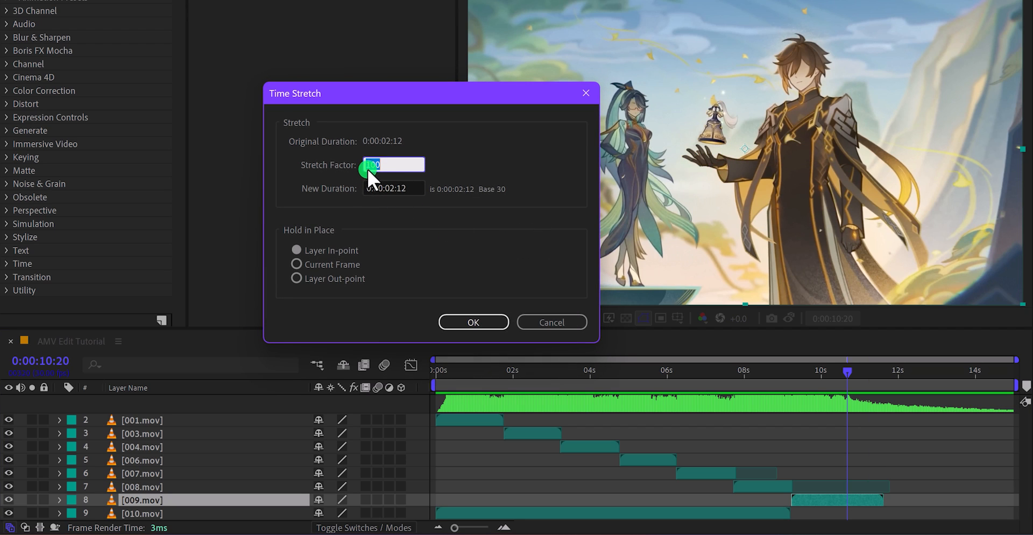
{"action": "left_click", "coordinate": [394, 187]}
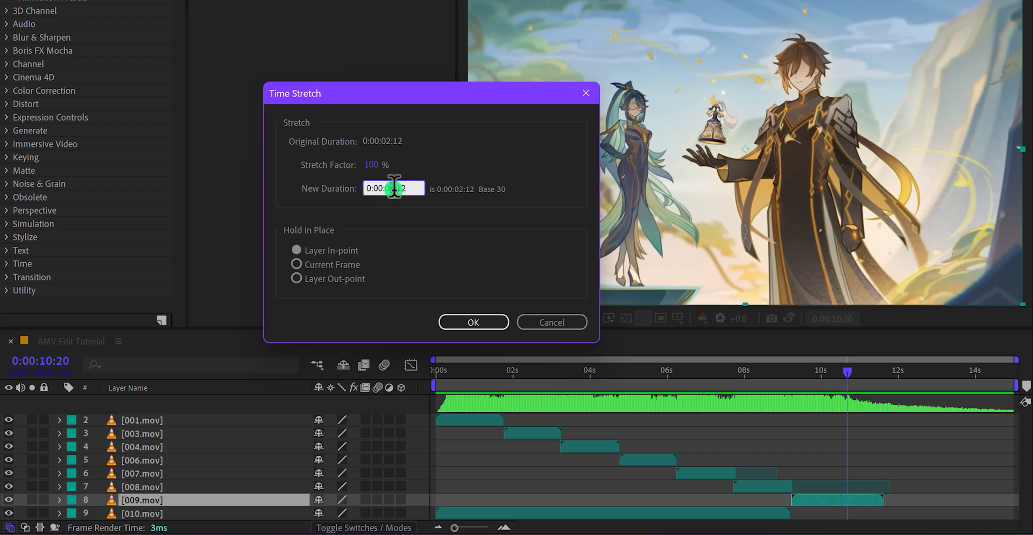
{"action": "type", "text": "400"}
{"action": "left_click", "coordinate": [488, 320]}
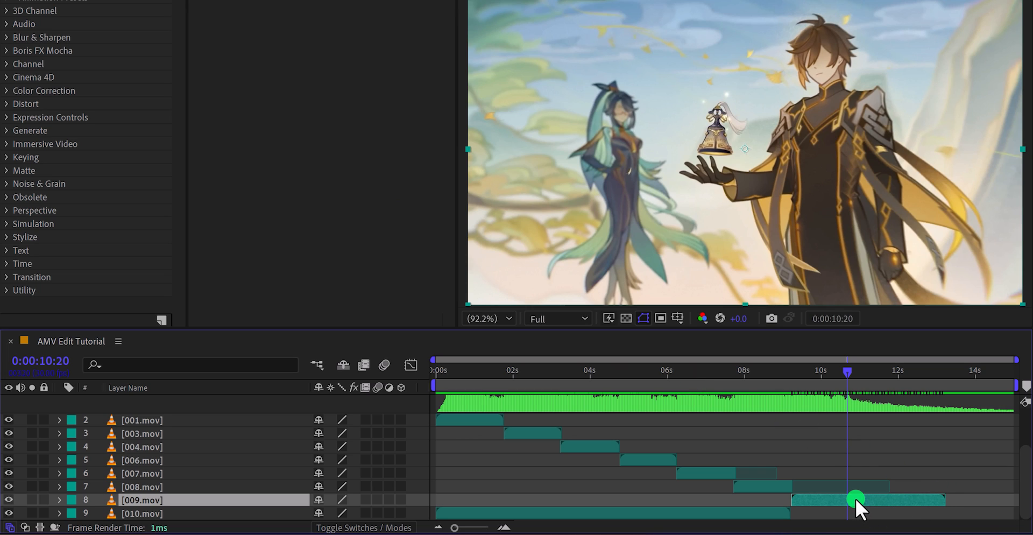
Apply Pixel Motion frame blending to 009.mov and preview the whole edit from 0:00:00:00
{"action": "right_click", "coordinate": [855, 498]}
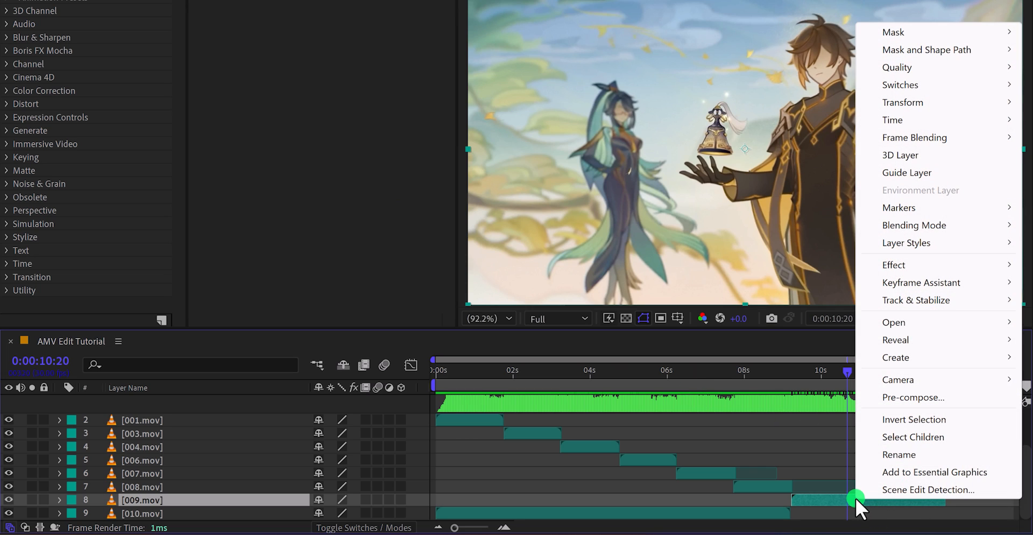
{"action": "mouse_move", "coordinate": [901, 138]}
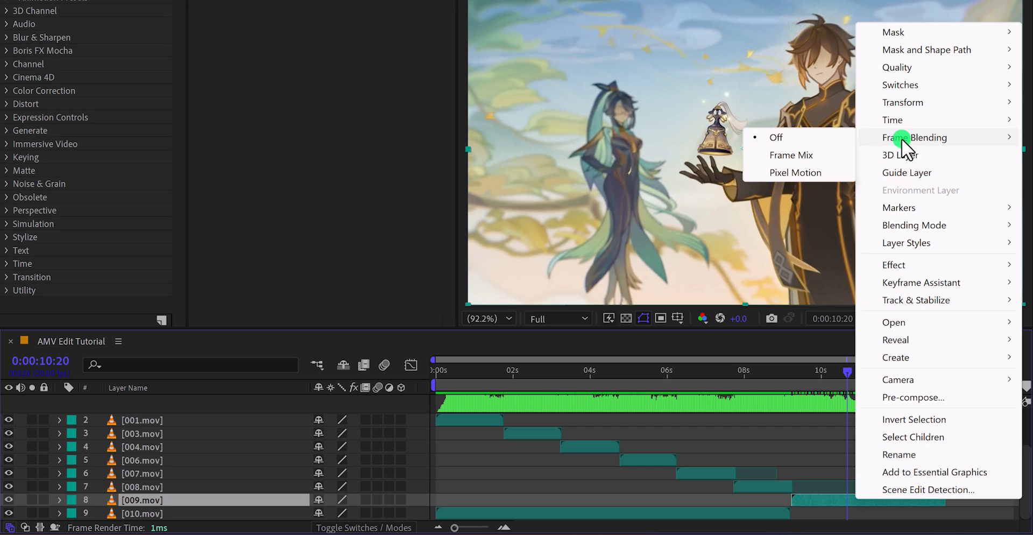
{"action": "left_click", "coordinate": [812, 173]}
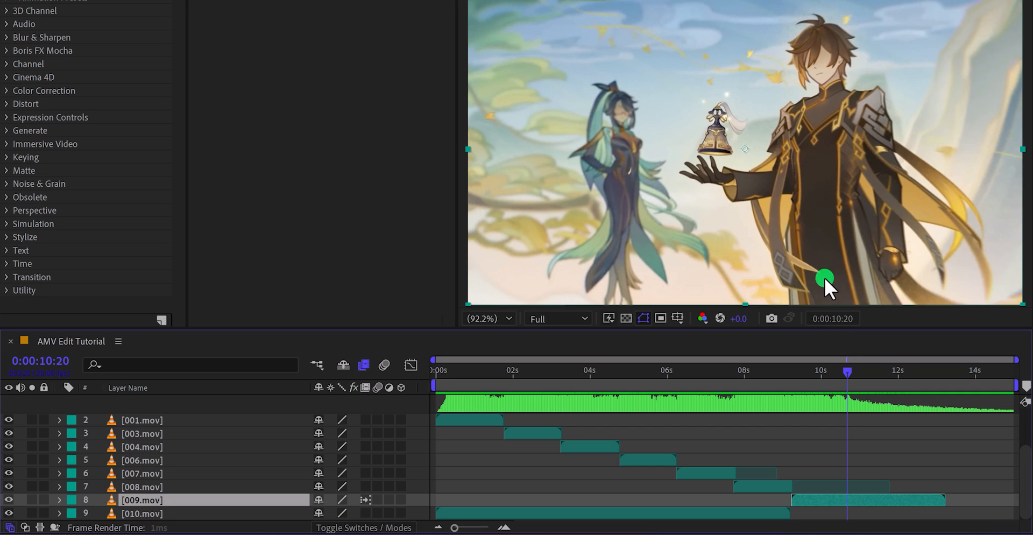
{"action": "left_click_drag", "start_coordinate": [843, 376], "coordinate": [420, 436]}
{"action": "left_click", "coordinate": [422, 447]}
{"action": "key", "text": "space"}
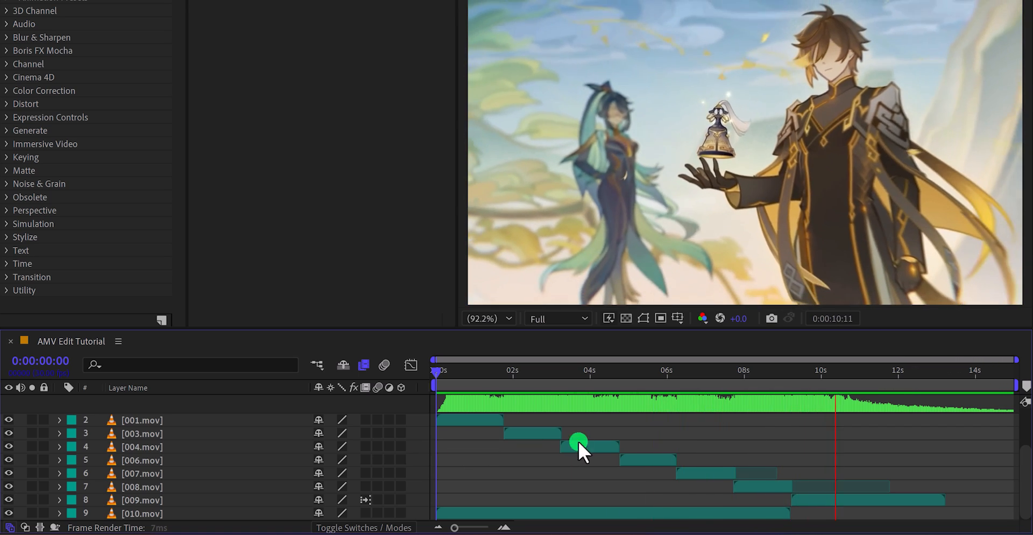
Align the end of 007.mov with the start of 008.mov at 0:00:07:22 and return to the audio layer's waveform
{"action": "left_click", "coordinate": [742, 373]}
{"action": "left_click_drag", "start_coordinate": [742, 372], "coordinate": [733, 373]}
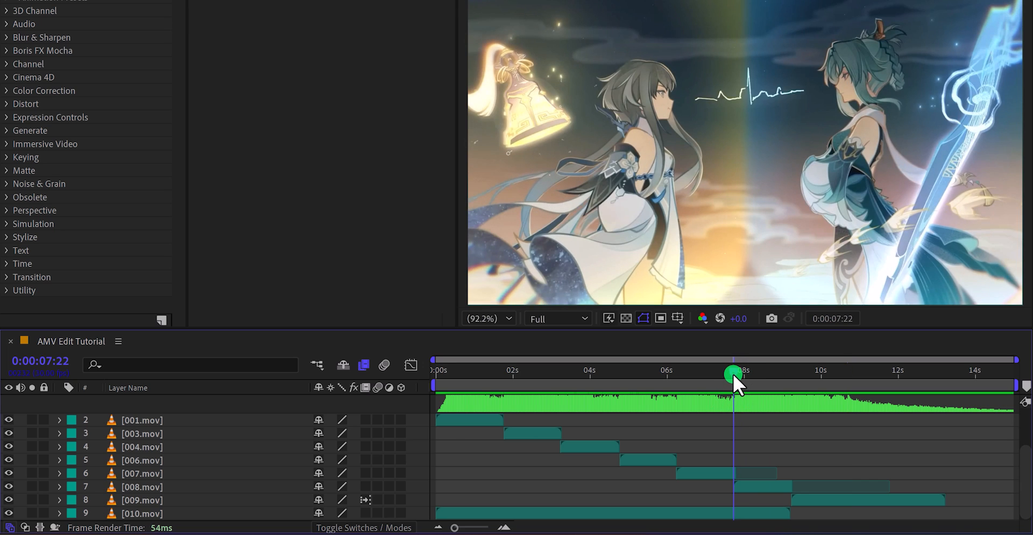
{"action": "left_click", "coordinate": [735, 473]}
{"action": "left_click_drag", "start_coordinate": [736, 473], "coordinate": [745, 472]}
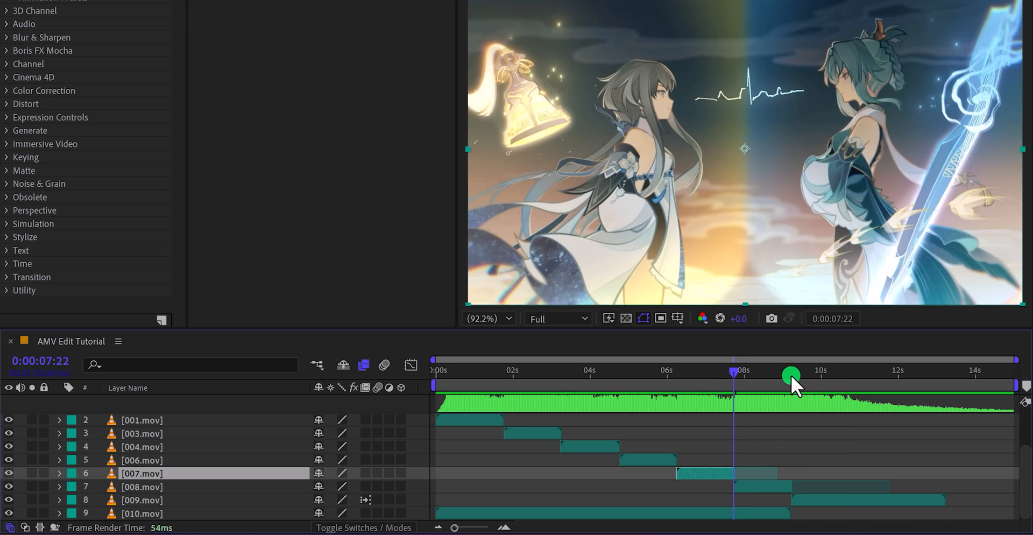
{"action": "left_click", "coordinate": [691, 434]}
{"action": "key", "text": "l"}
{"action": "key", "text": "l"}
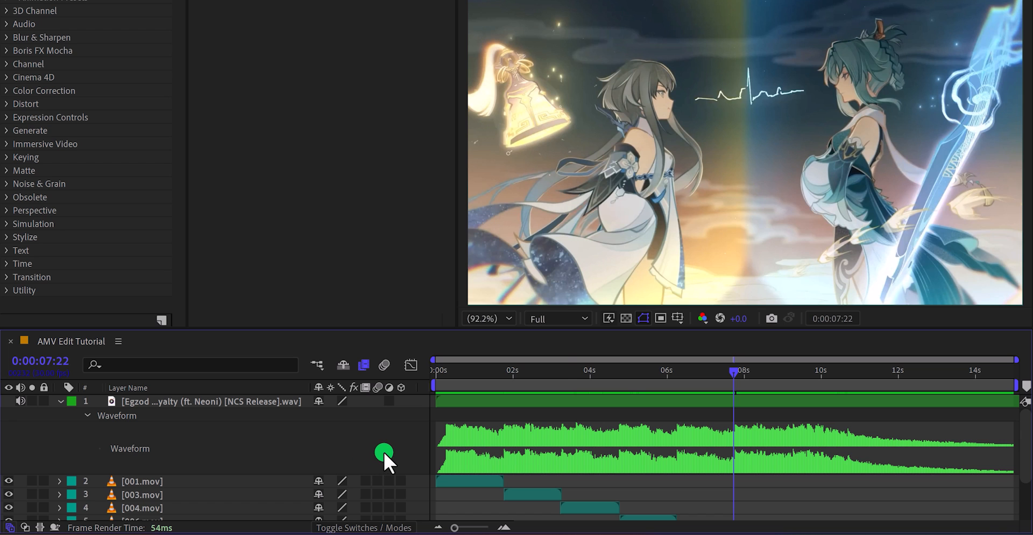
Add an adjustment layer above the audio track and name it Shake and Tile
{"action": "right_click", "coordinate": [384, 452]}
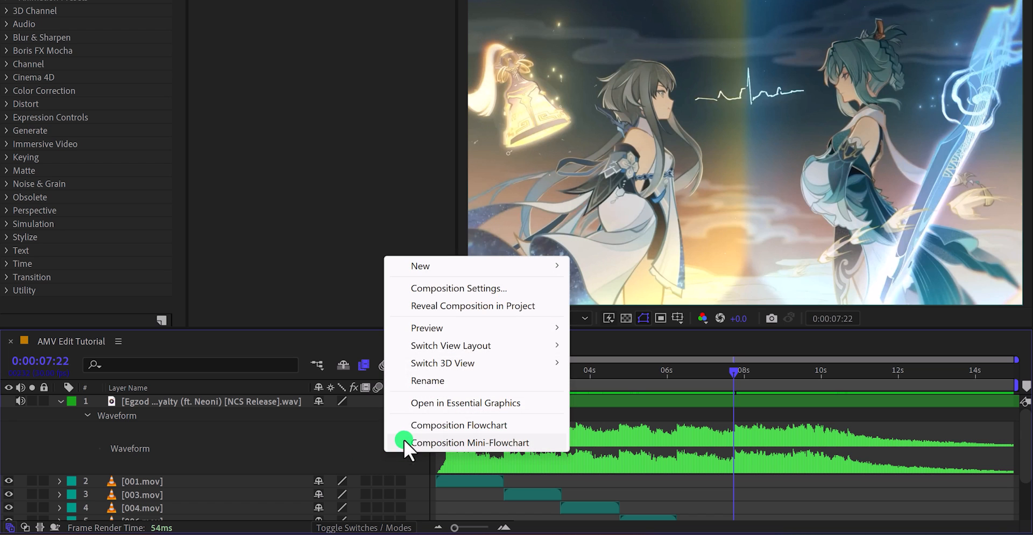
{"action": "mouse_move", "coordinate": [466, 257]}
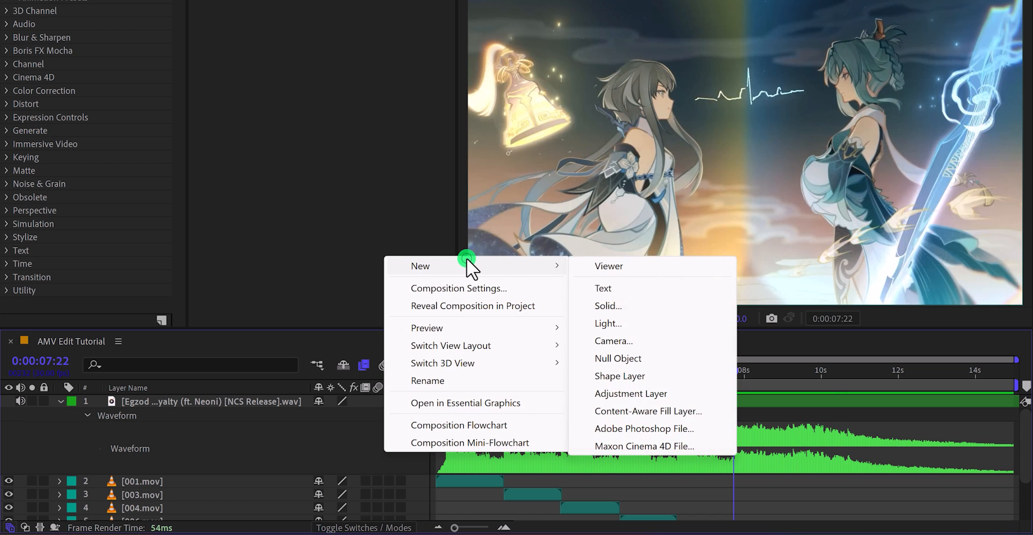
{"action": "left_click", "coordinate": [667, 388]}
{"action": "key", "text": "Return"}
{"action": "type", "text": "Shake"}
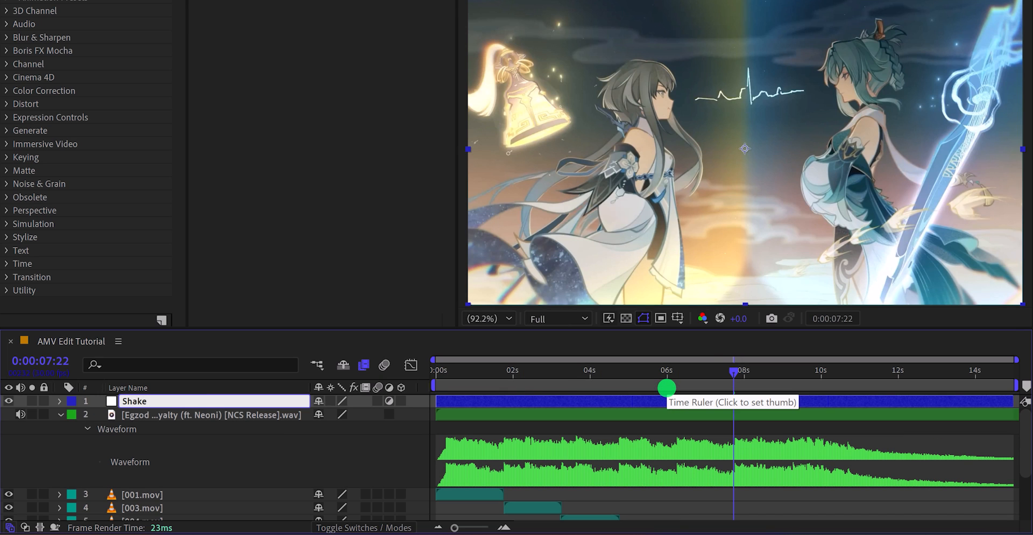
{"action": "type", "text": " and Tile"}
{"action": "key", "text": "Return"}
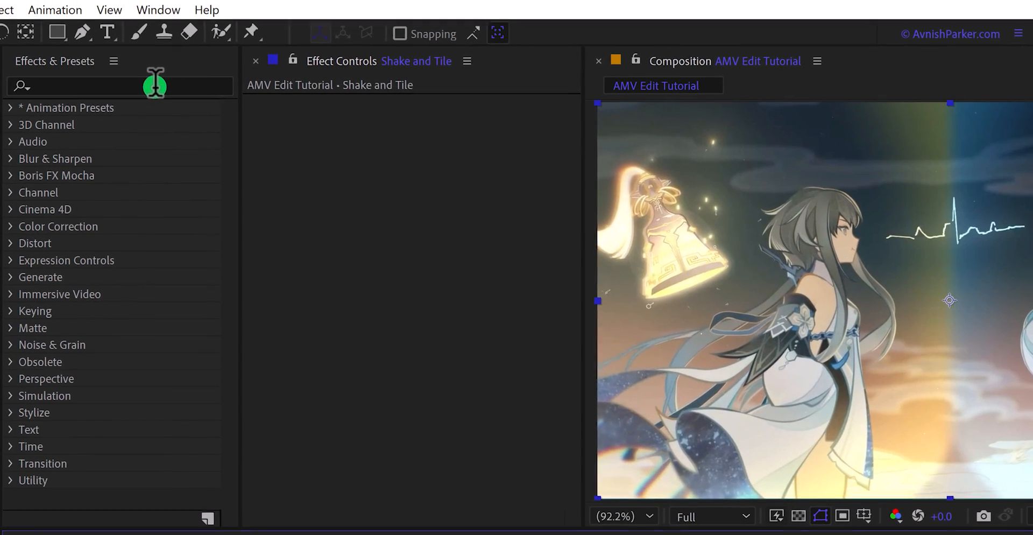
Find the wiggle presets and apply Wiggle - position and Wiggle - rotation to the Shake and Tile layer
{"action": "left_click", "coordinate": [122, 51]}
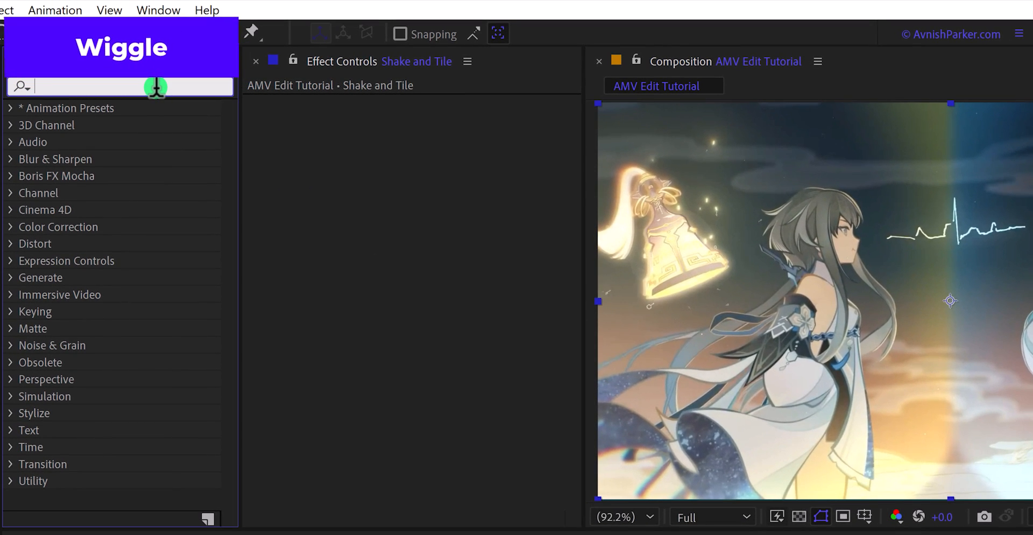
{"action": "type", "text": "wigg"}
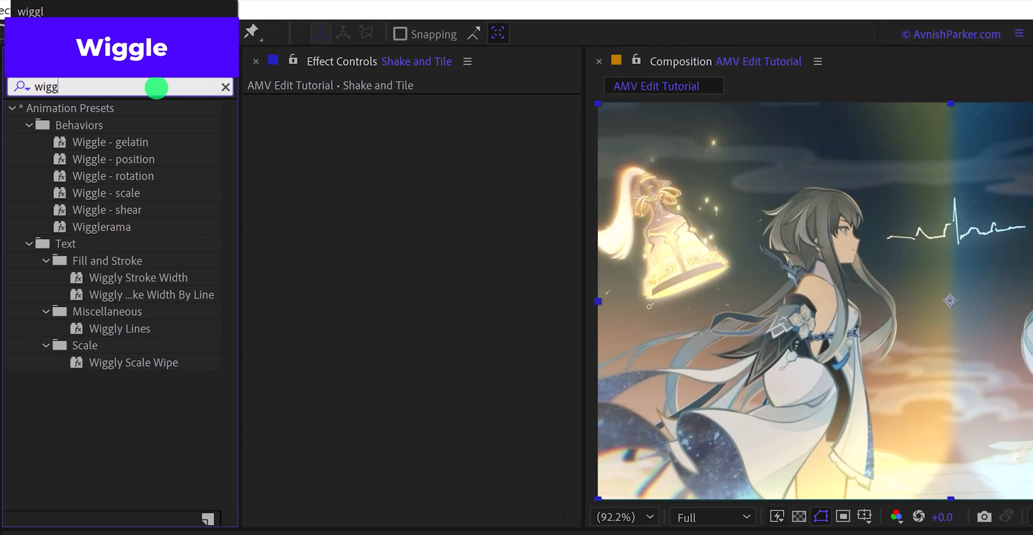
{"action": "left_click_drag", "start_coordinate": [156, 163], "coordinate": [369, 206]}
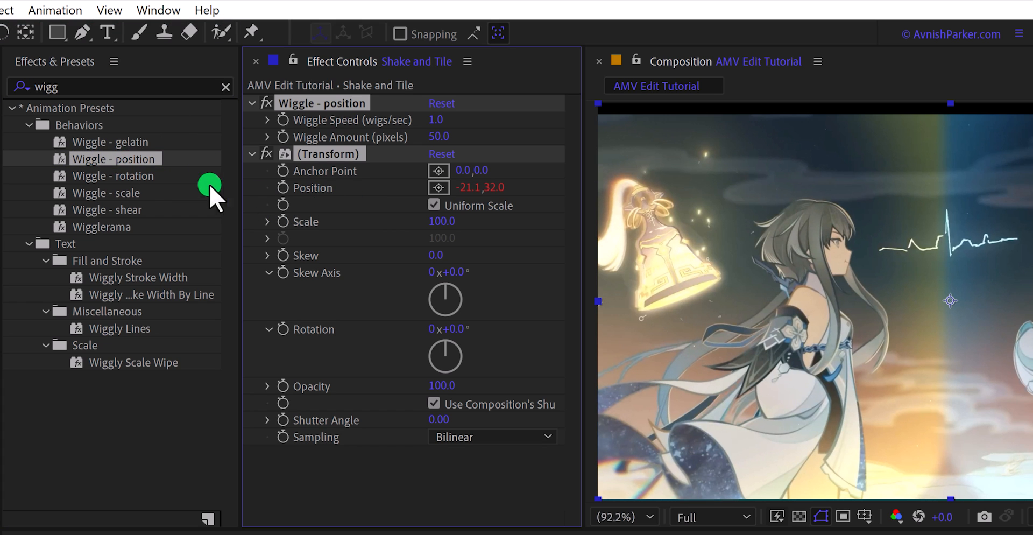
{"action": "left_click_drag", "start_coordinate": [130, 174], "coordinate": [366, 468]}
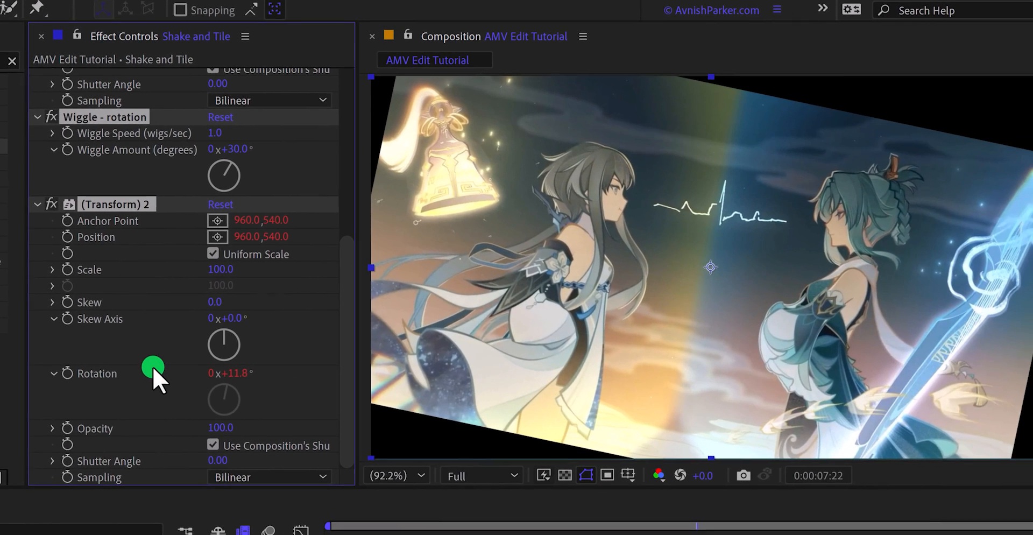
Set the Wiggle Amount of Wiggle - rotation to 10 degrees
{"action": "scroll", "coordinate": [153, 368], "scroll_direction": "up", "scroll_amount": 5}
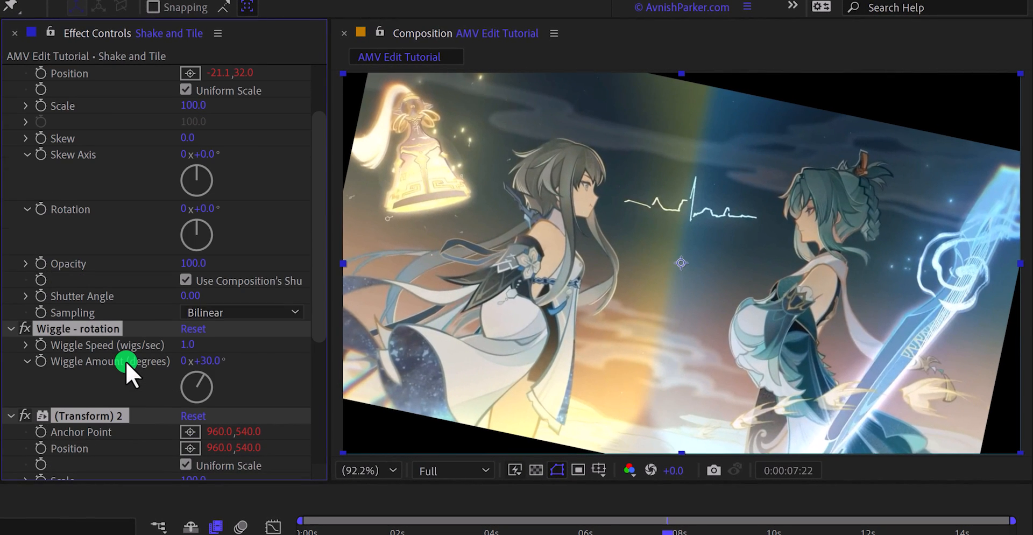
{"action": "left_click", "coordinate": [210, 361]}
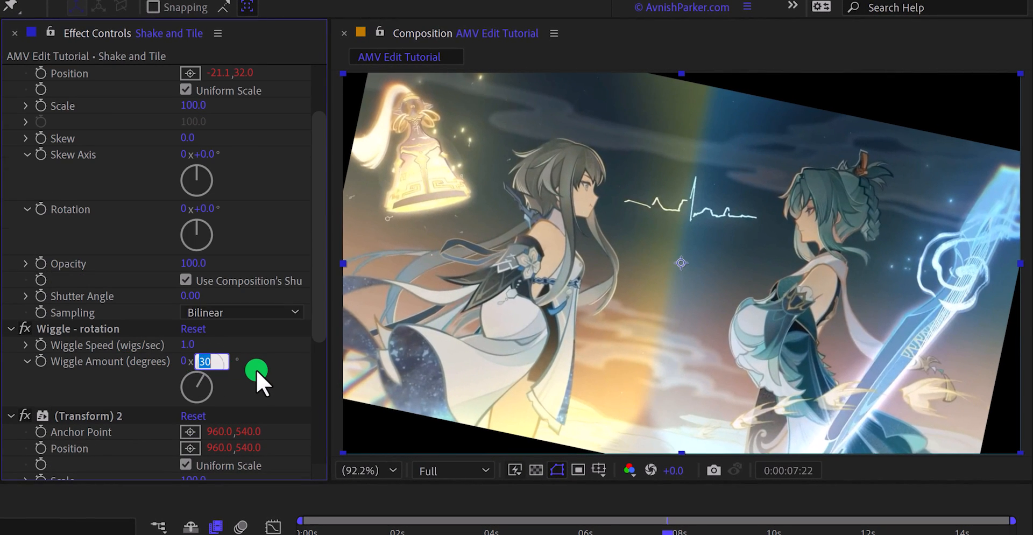
{"action": "type", "text": "10"}
{"action": "key", "text": "Return"}
Set the Wiggle Speed to 0.5 for Wiggle - position and 0.3 for Wiggle - rotation
{"action": "scroll", "coordinate": [115, 283], "scroll_direction": "up", "scroll_amount": 3}
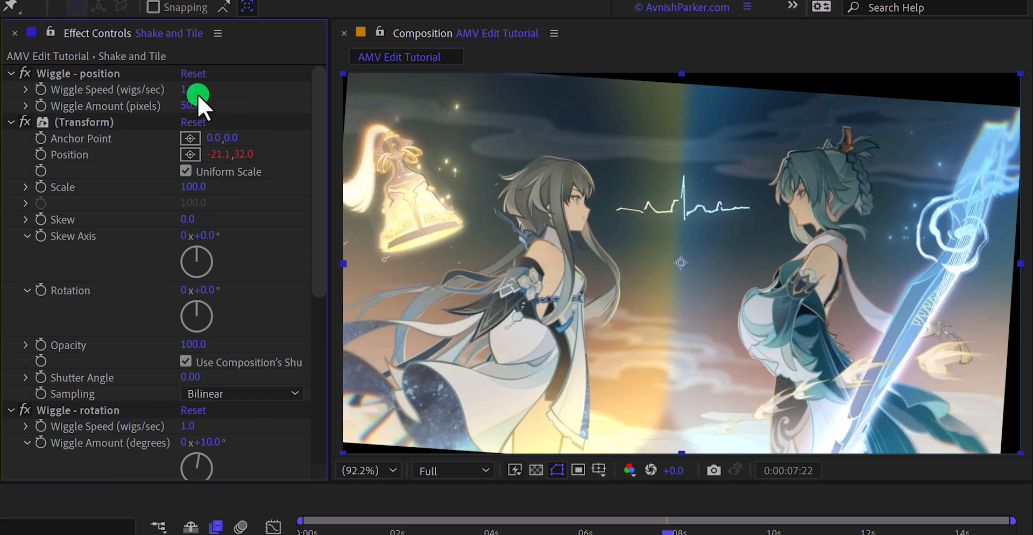
{"action": "left_click", "coordinate": [198, 94]}
{"action": "type", "text": ".5"}
{"action": "key", "text": "Return"}
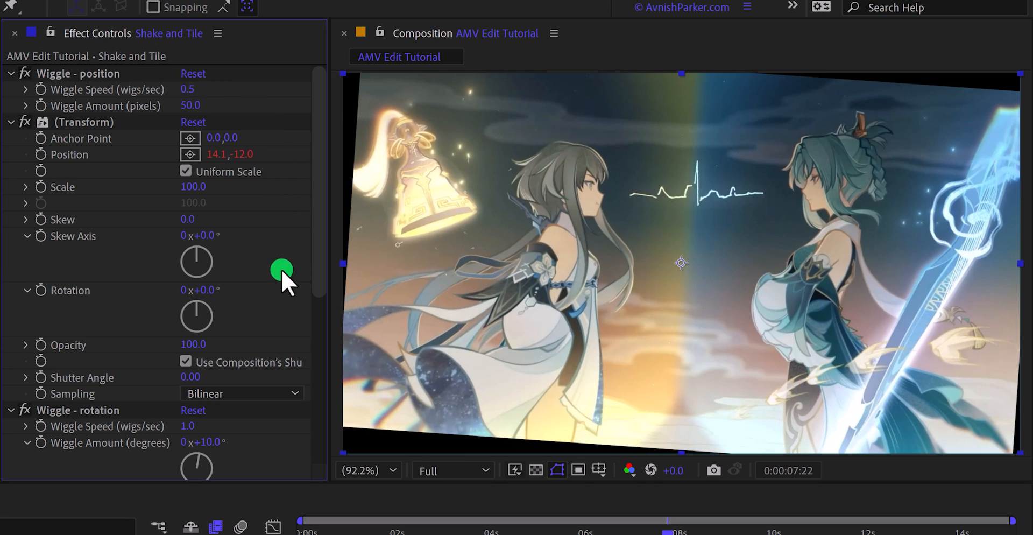
{"action": "left_click", "coordinate": [188, 425]}
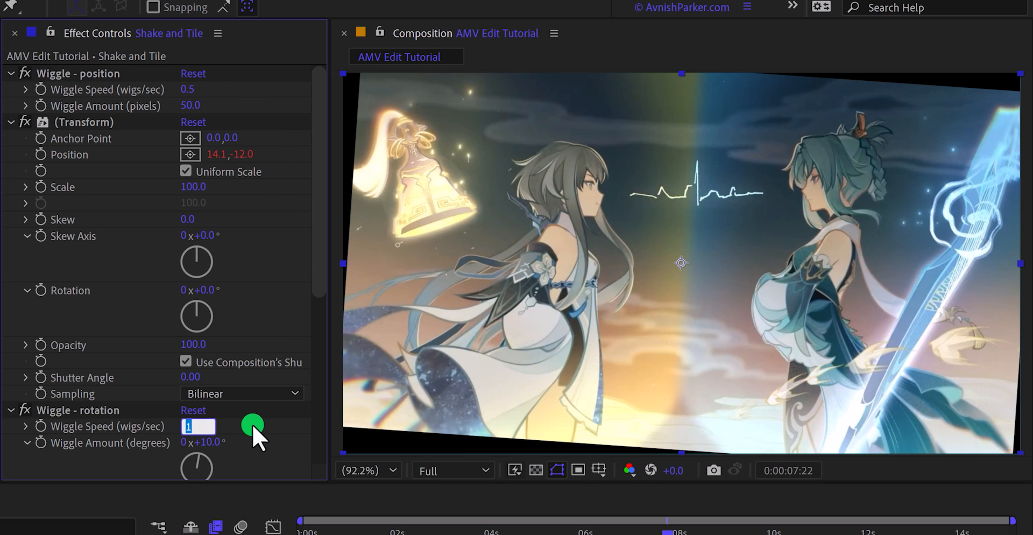
{"action": "type", "text": ".3"}
{"action": "key", "text": "Return"}
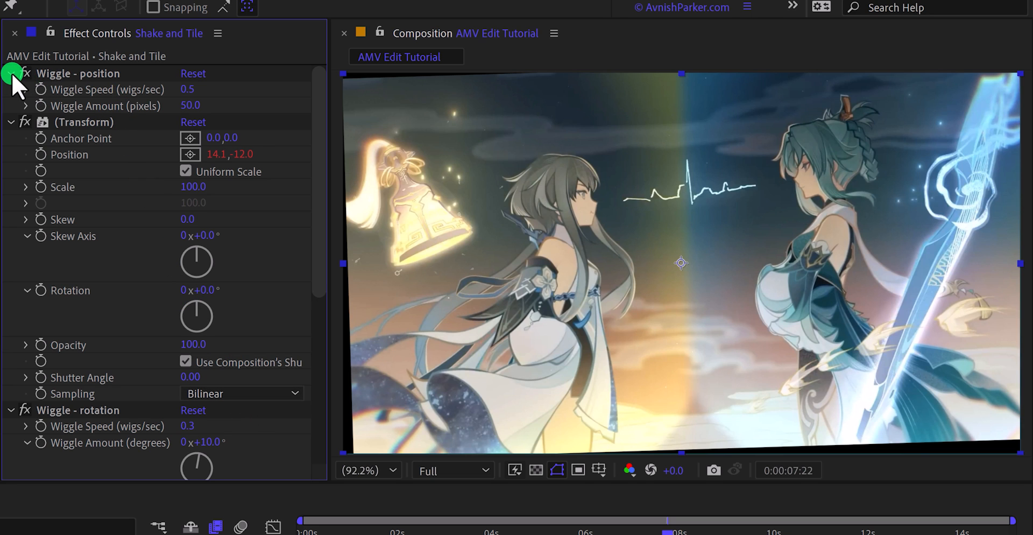
Collapse the four wiggle and transform effects and scrub the timeline to 0:00:03:01 to check the shake at the frame edges
{"action": "left_click", "coordinate": [10, 73]}
{"action": "left_click", "coordinate": [11, 89]}
{"action": "left_click", "coordinate": [11, 105]}
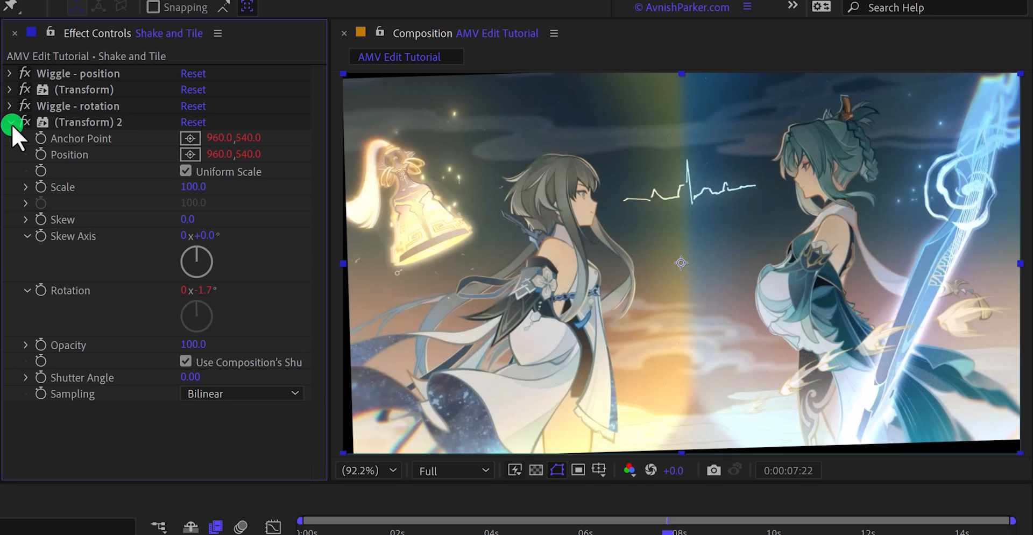
{"action": "left_click", "coordinate": [11, 123]}
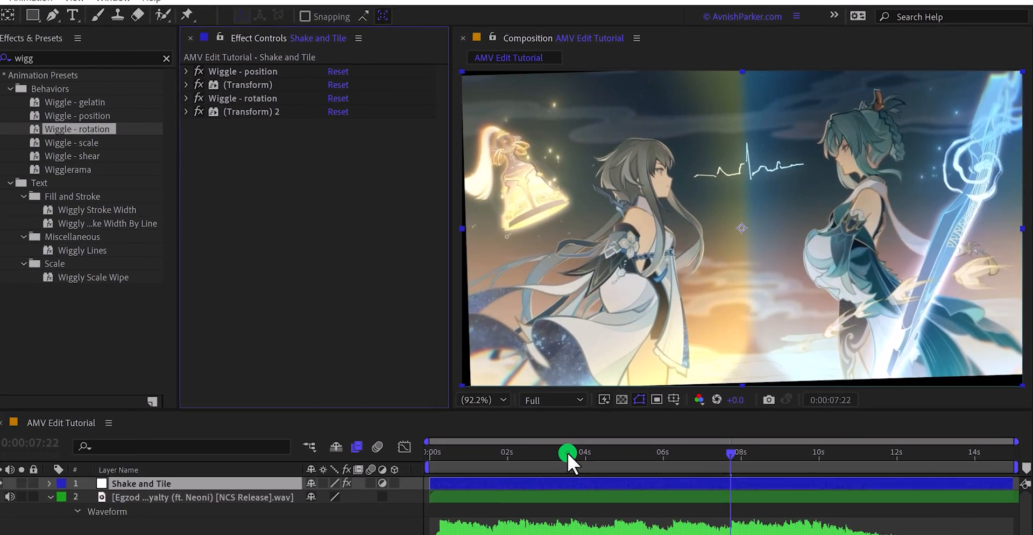
{"action": "left_click", "coordinate": [459, 533]}
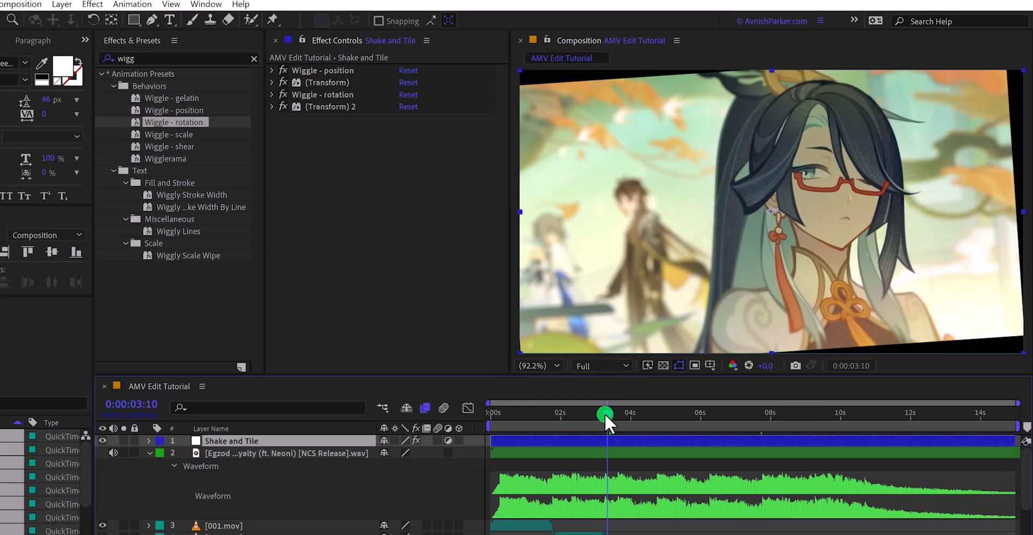
{"action": "left_click_drag", "start_coordinate": [605, 413], "coordinate": [593, 416]}
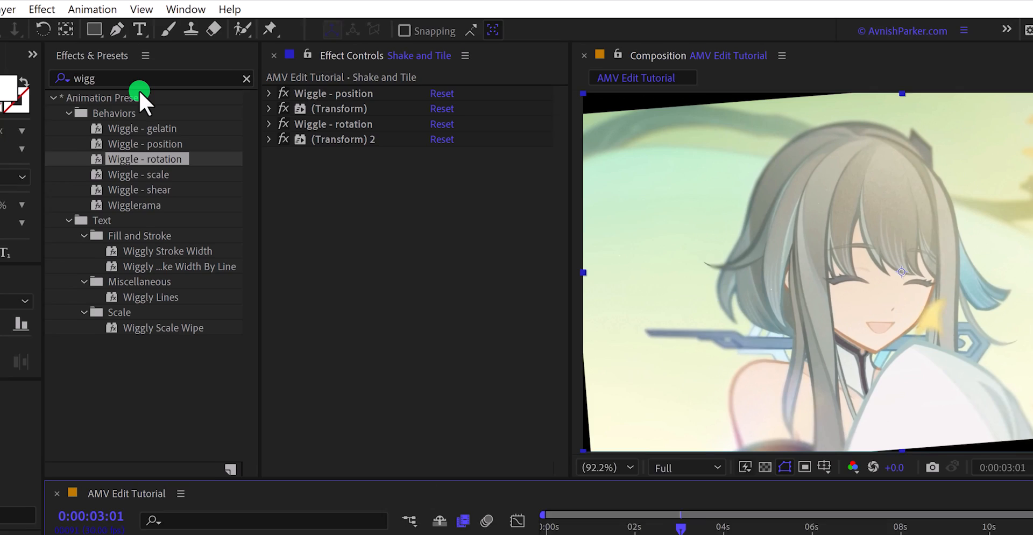
Apply the Motion Tile effect to Shake and Tile and place it above all the wiggle effects
{"action": "double_click", "coordinate": [132, 79]}
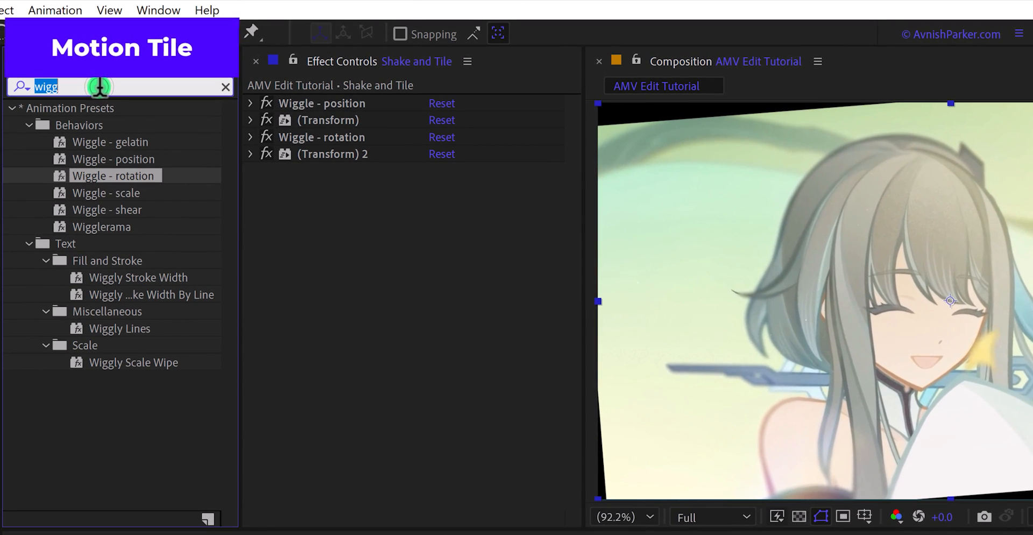
{"action": "type", "text": "motion"}
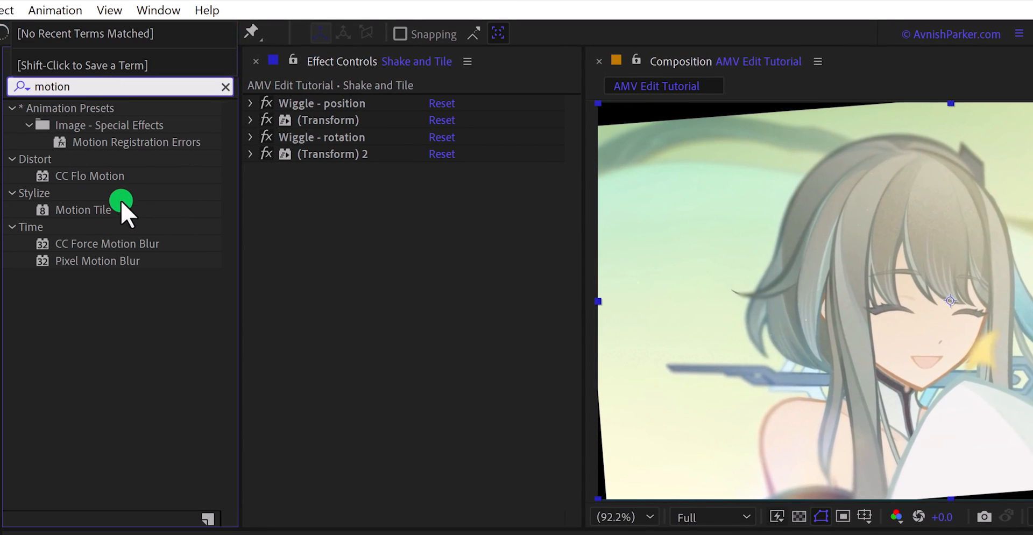
{"action": "left_click_drag", "start_coordinate": [121, 201], "coordinate": [311, 214]}
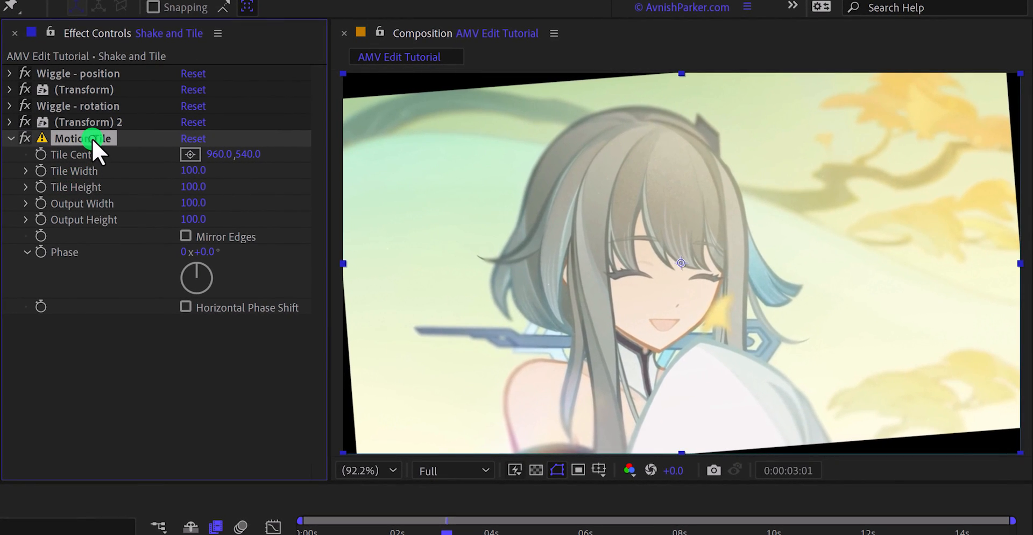
{"action": "left_click_drag", "start_coordinate": [92, 138], "coordinate": [89, 72]}
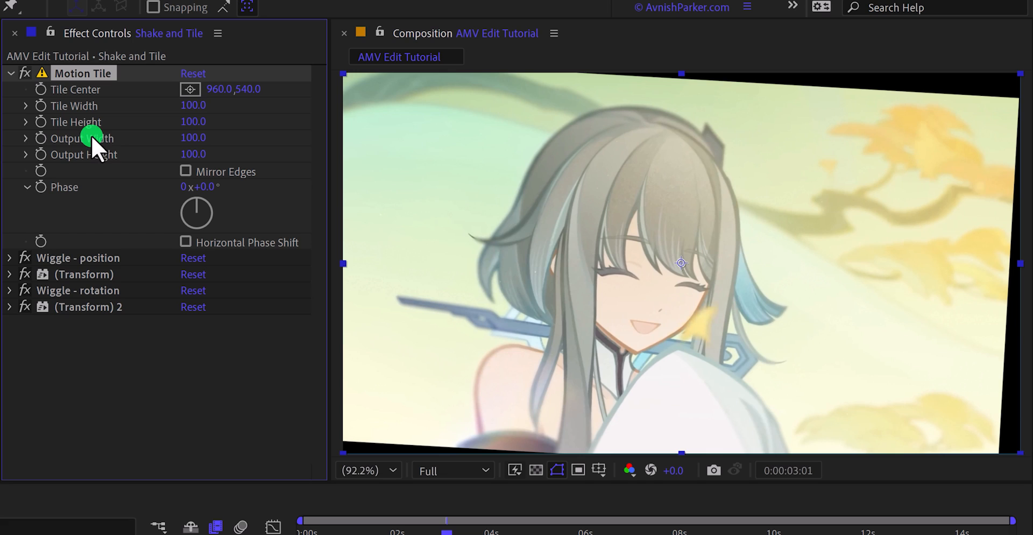
Set Motion Tile's Output Width and Output Height to 1000 with Mirror Edges enabled, and preview the edit
{"action": "left_click", "coordinate": [187, 139]}
{"action": "left_click", "coordinate": [206, 154]}
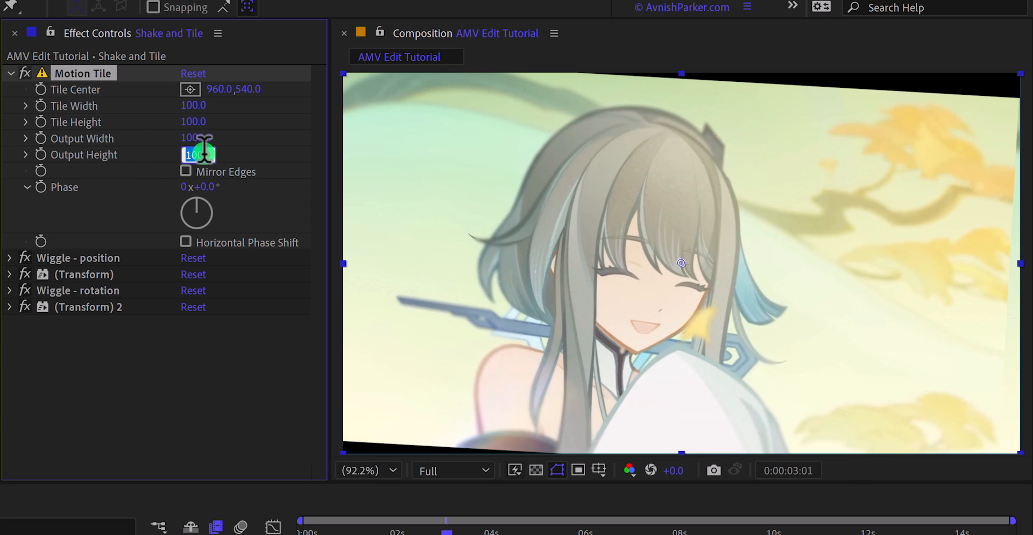
{"action": "type", "text": "1000"}
{"action": "key", "text": "Return"}
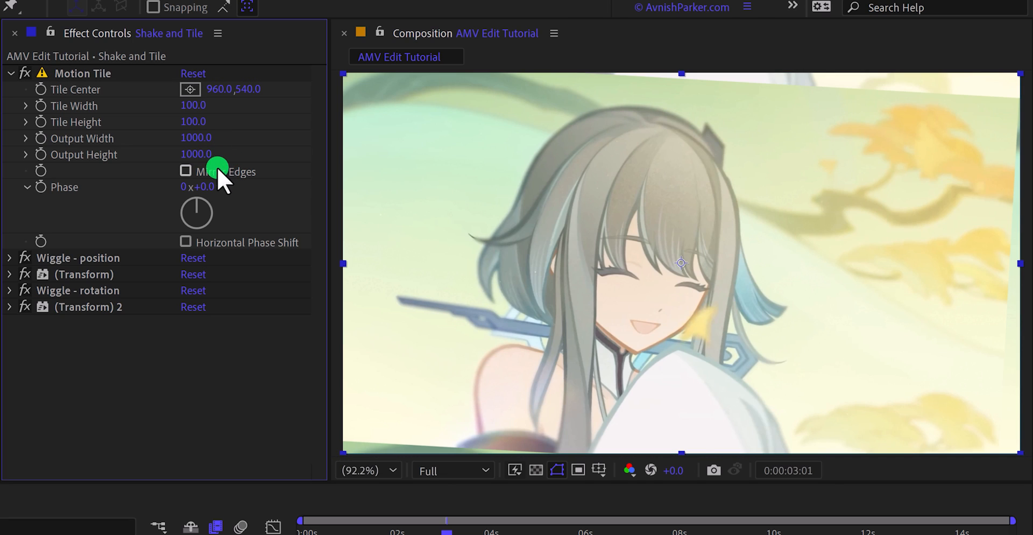
{"action": "left_click", "coordinate": [186, 171]}
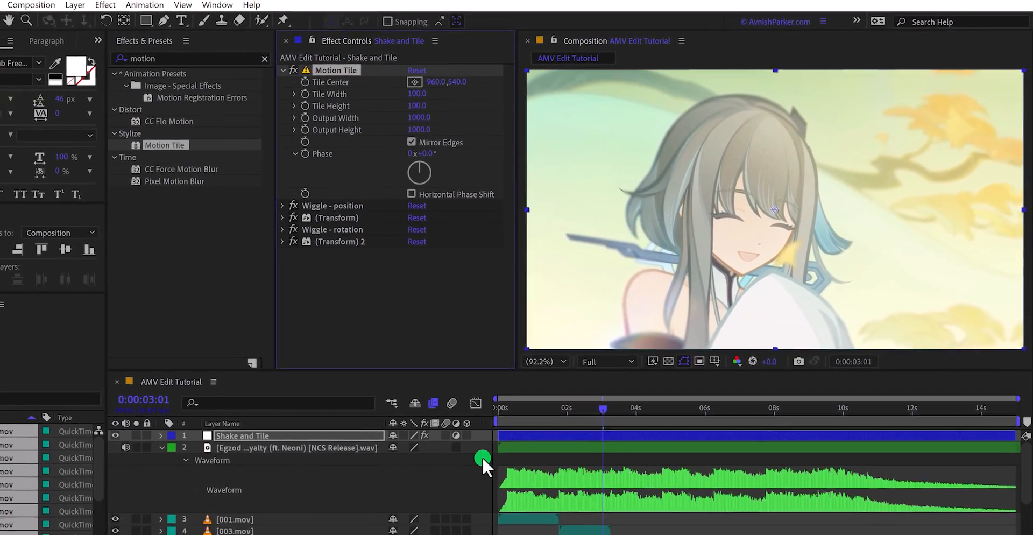
{"action": "key", "text": "space"}
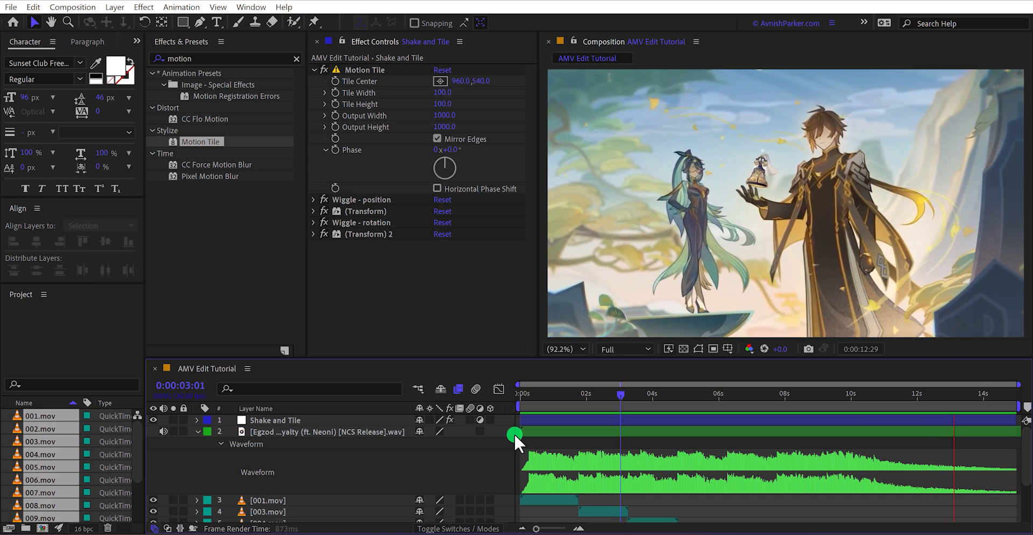
Lower the preview resolution to Quarter and set the current time to 0:00:01:12, ten frames before the cut after 001.mov
{"action": "left_click_drag", "start_coordinate": [562, 391], "coordinate": [551, 418]}
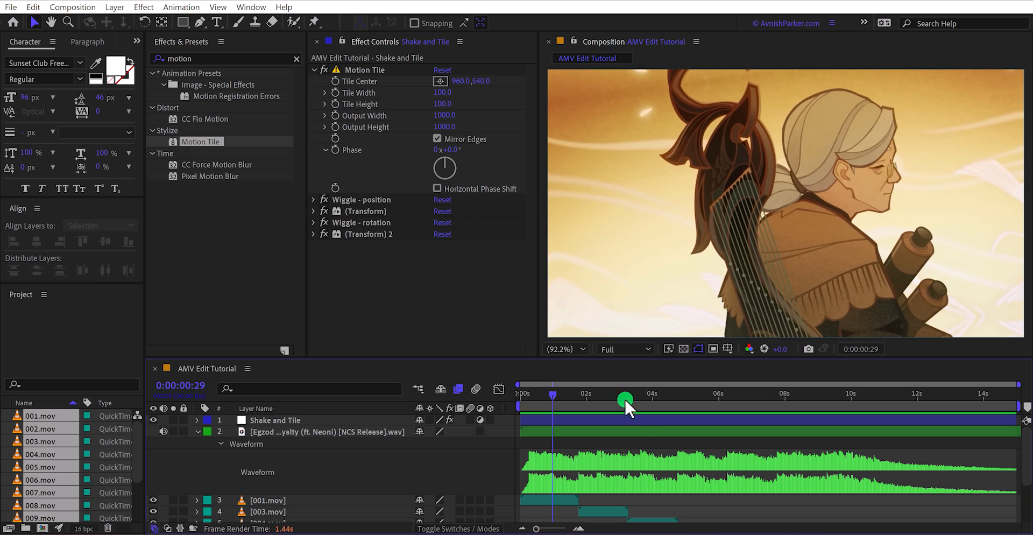
{"action": "left_click_drag", "start_coordinate": [548, 395], "coordinate": [573, 405]}
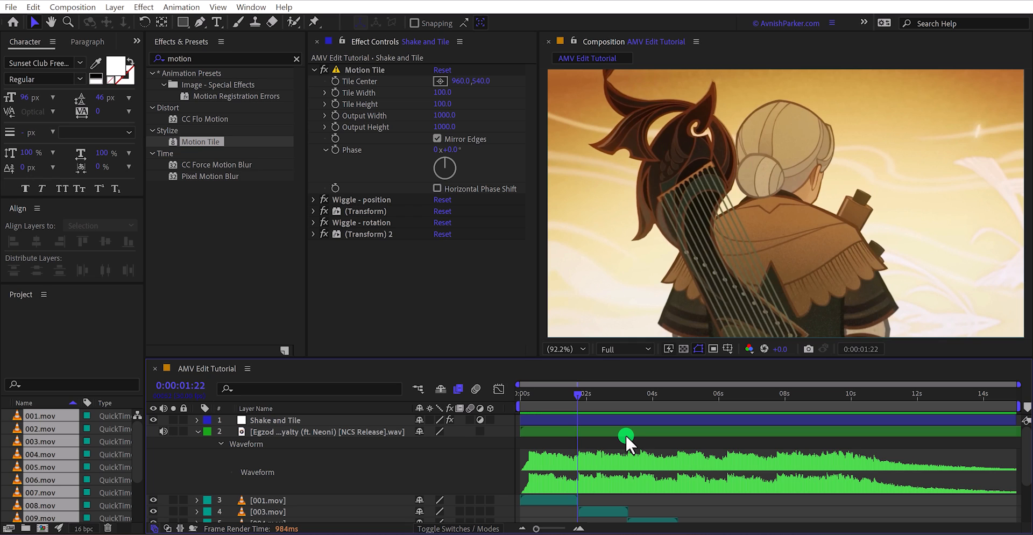
{"action": "left_click", "coordinate": [626, 350]}
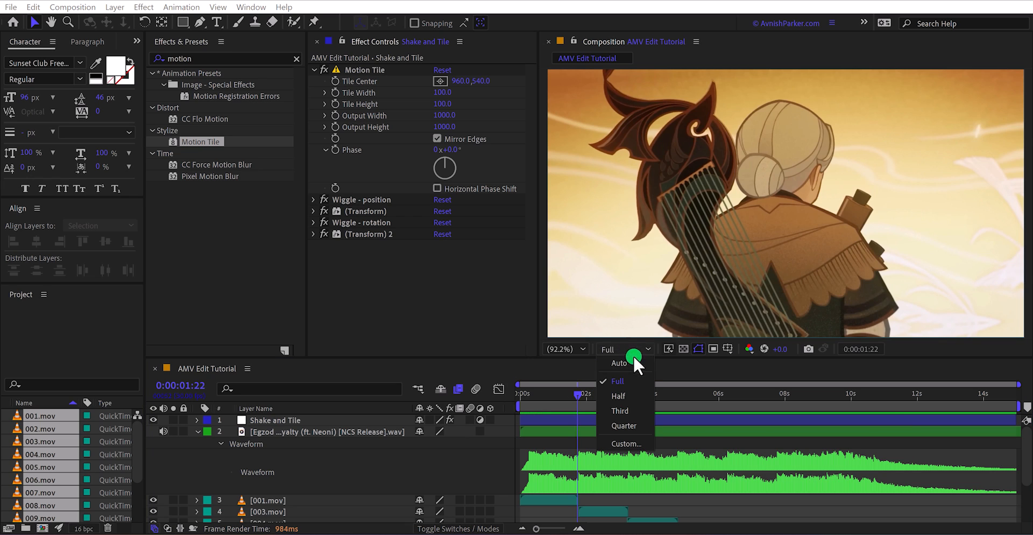
{"action": "left_click", "coordinate": [644, 423]}
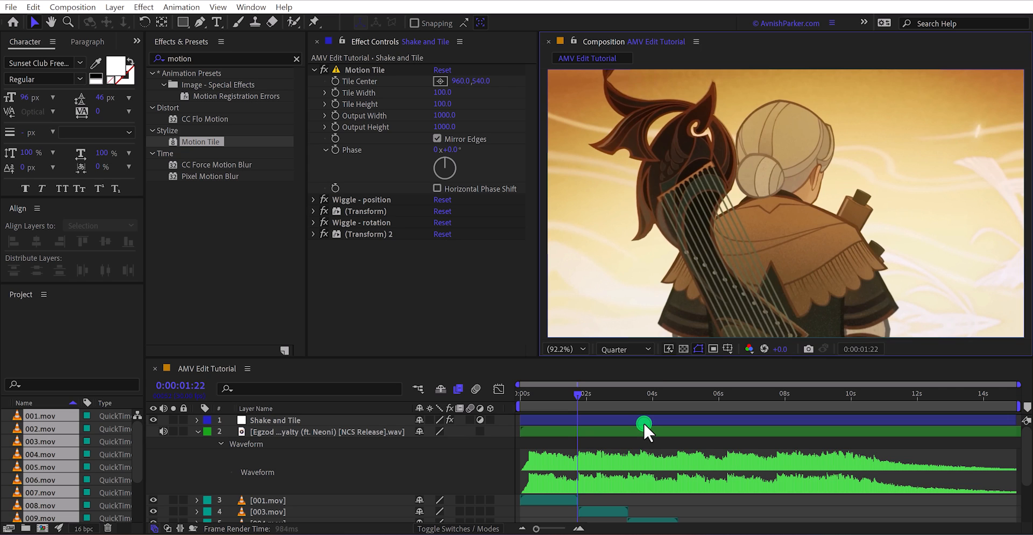
{"action": "key", "text": "ctrl+shift+Left"}
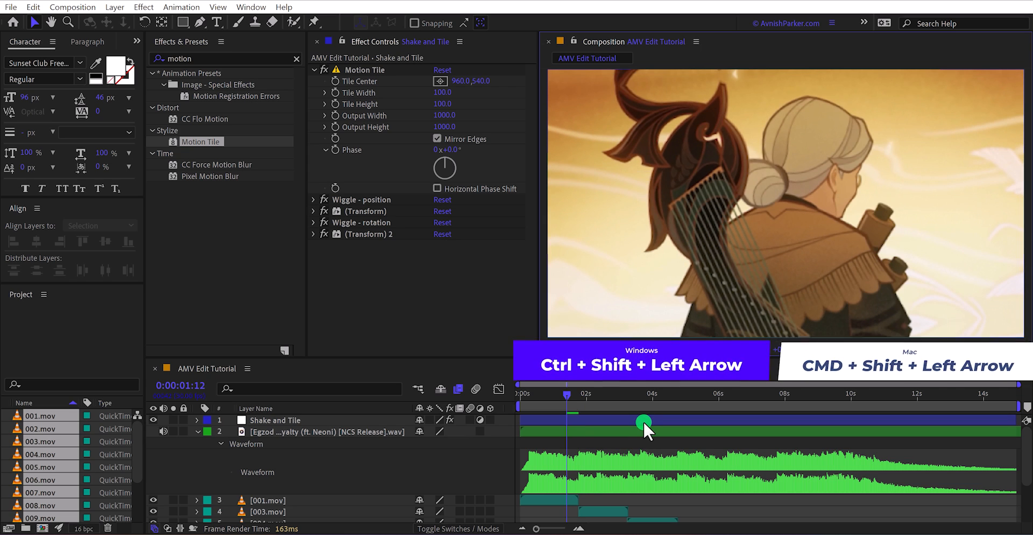
Apply the Transform effect to the Shake and Tile layer, below the existing effects
{"action": "left_click", "coordinate": [576, 418]}
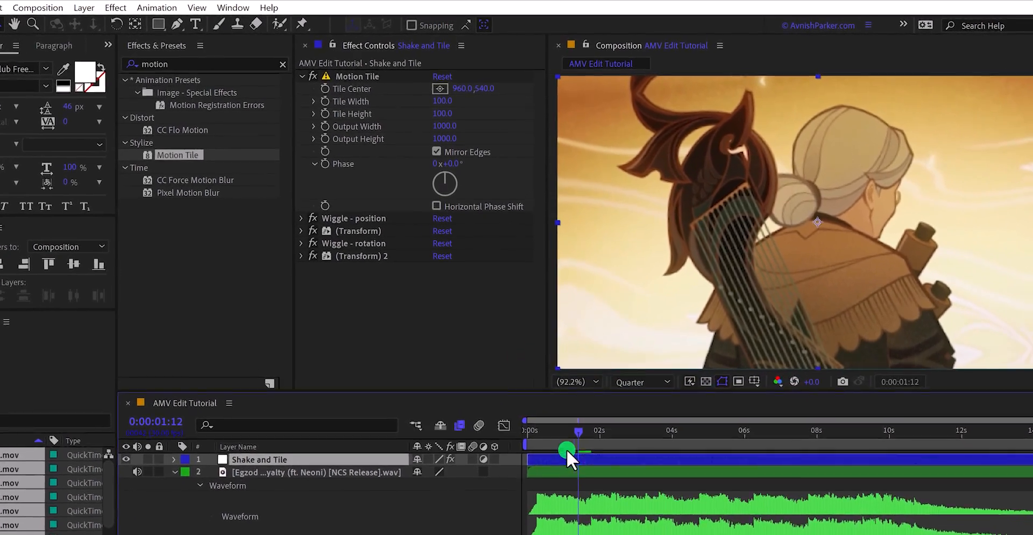
{"action": "left_click", "coordinate": [221, 157]}
{"action": "double_click", "coordinate": [191, 64]}
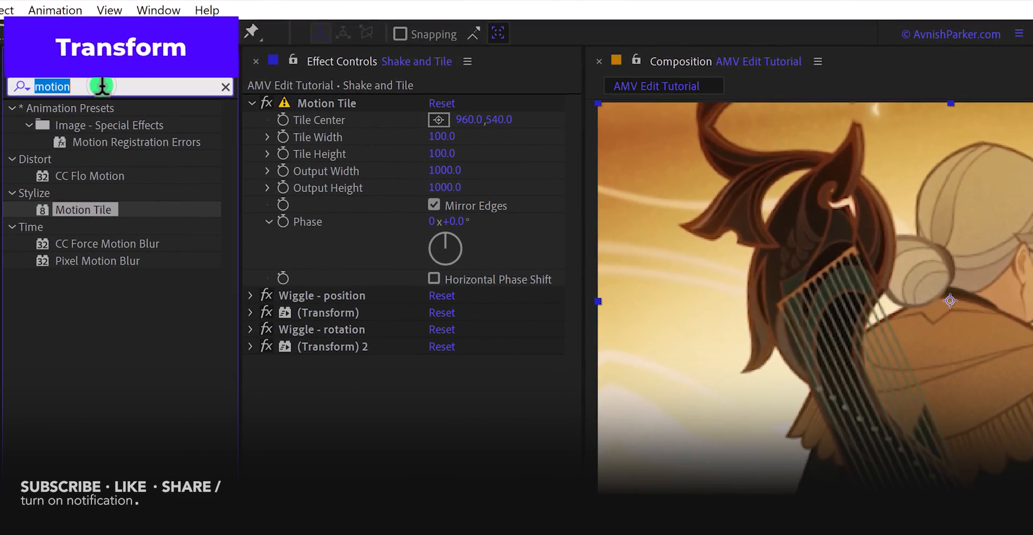
{"action": "type", "text": "trans"}
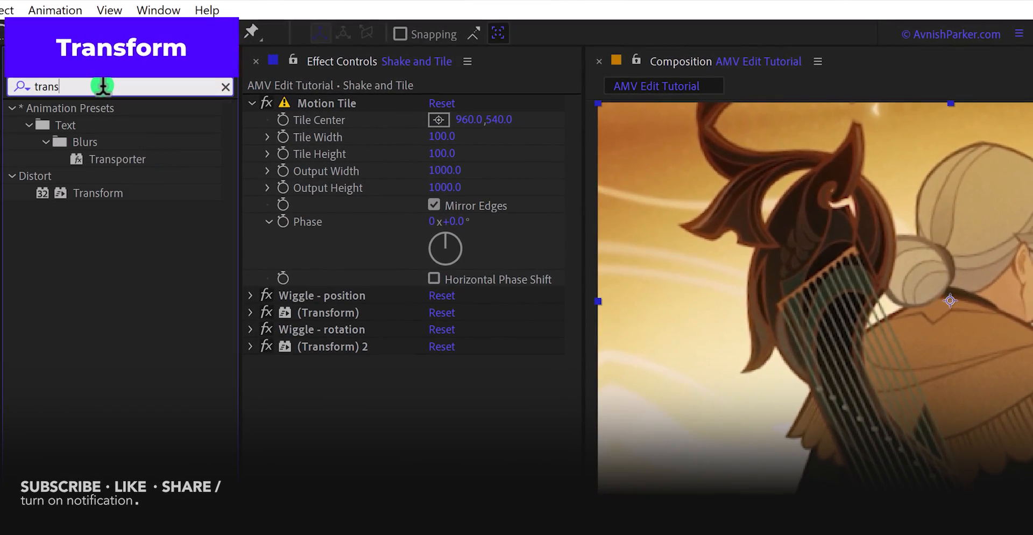
{"action": "left_click_drag", "start_coordinate": [98, 194], "coordinate": [375, 418]}
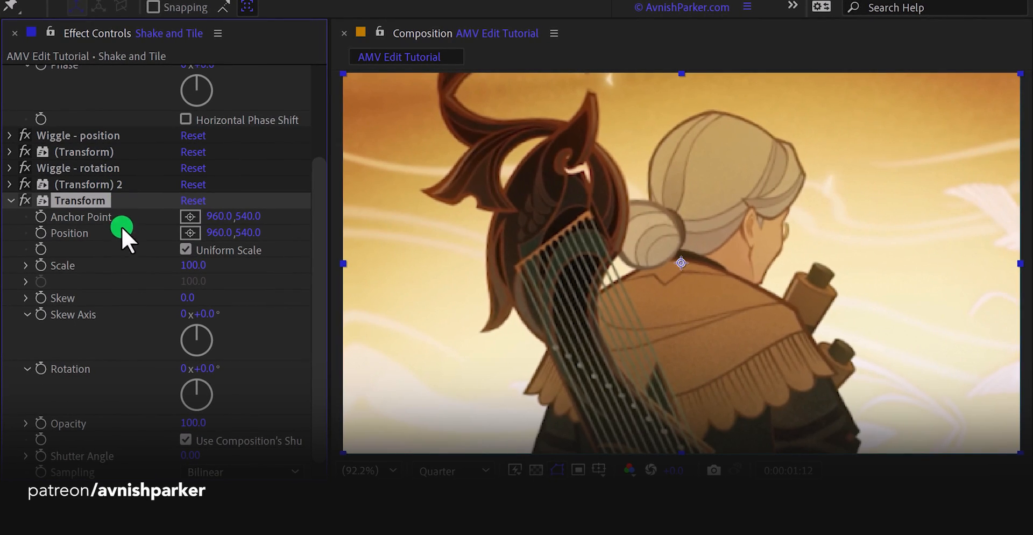
Keyframe the Transform effect's Position at 0:00:01:12, and twenty frames further on, at 0:00:02:02, set its X value to 4750
{"action": "left_click", "coordinate": [76, 210]}
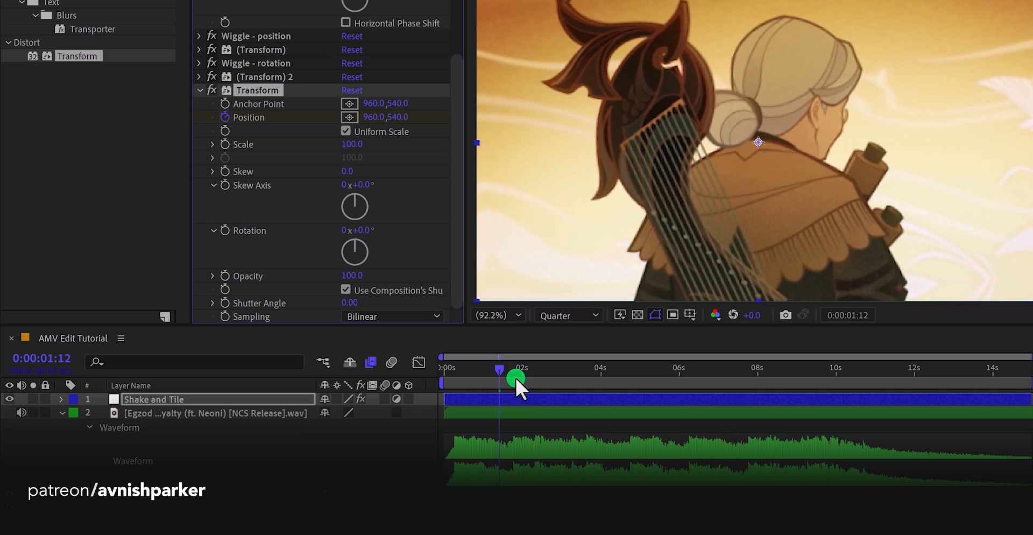
{"action": "key", "text": "ctrl+shift+Right"}
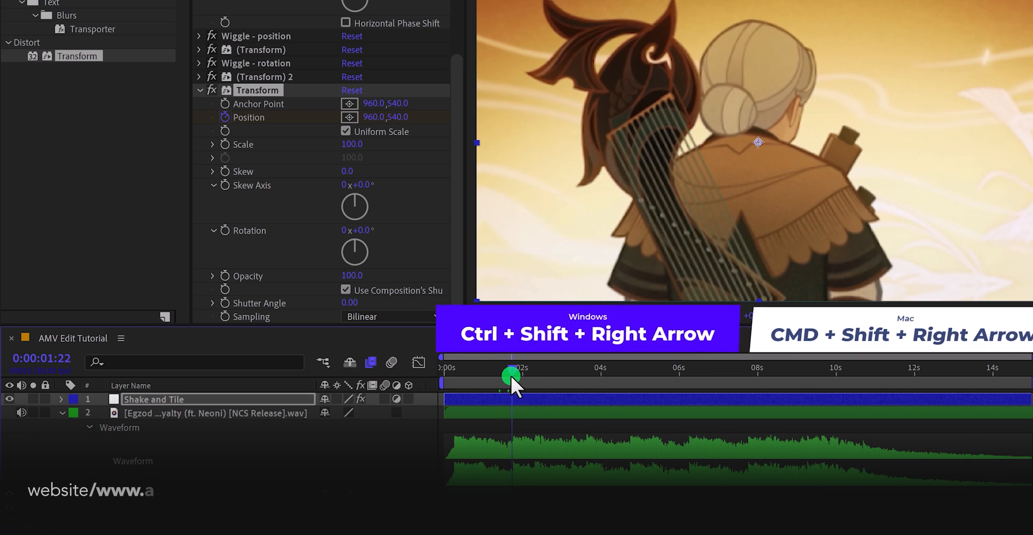
{"action": "key", "text": "ctrl+shift+Right"}
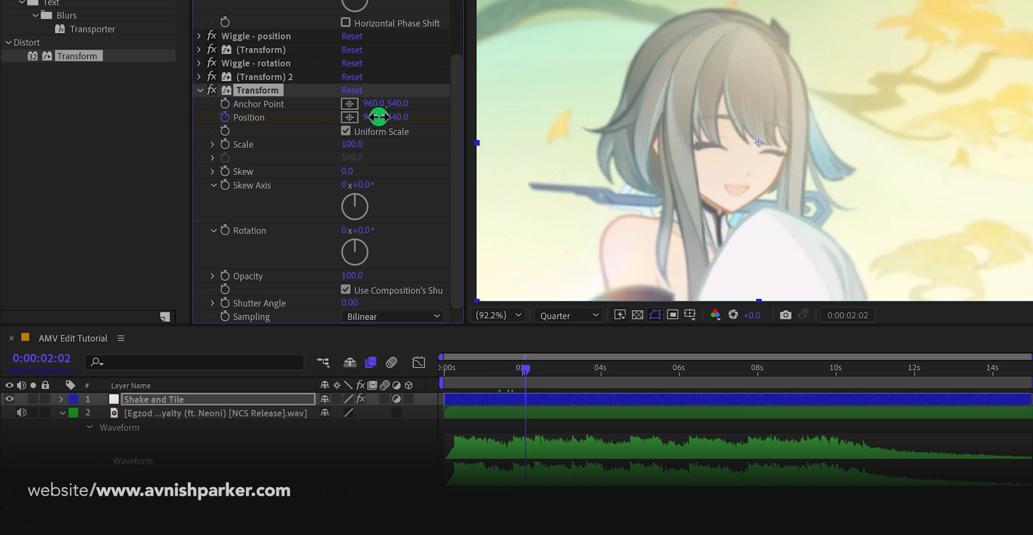
{"action": "left_click_drag", "start_coordinate": [377, 116], "coordinate": [668, 111]}
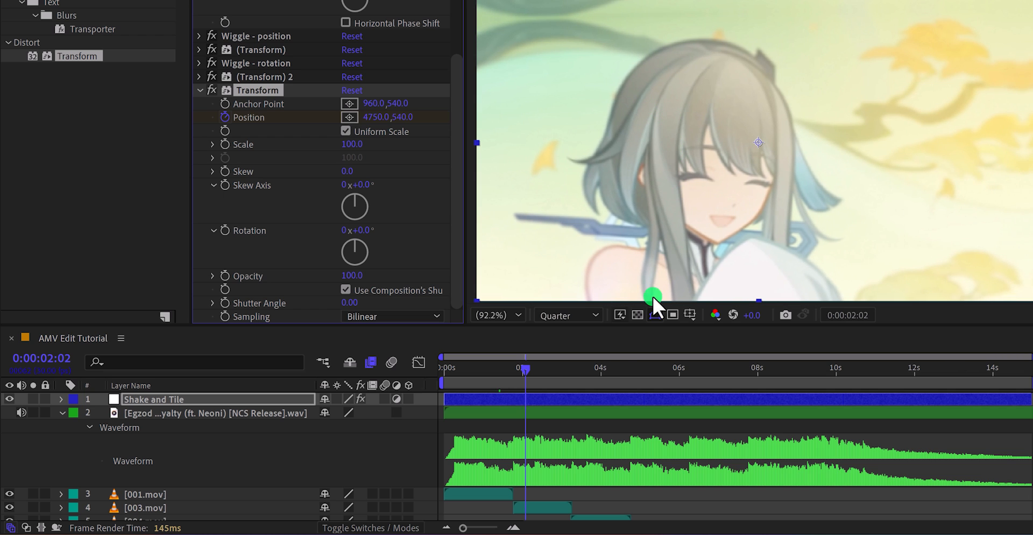
Move the current time to 0:00:03:02 and reveal the keyframed Position property of Shake and Tile in the timeline
{"action": "left_click_drag", "start_coordinate": [508, 375], "coordinate": [564, 362]}
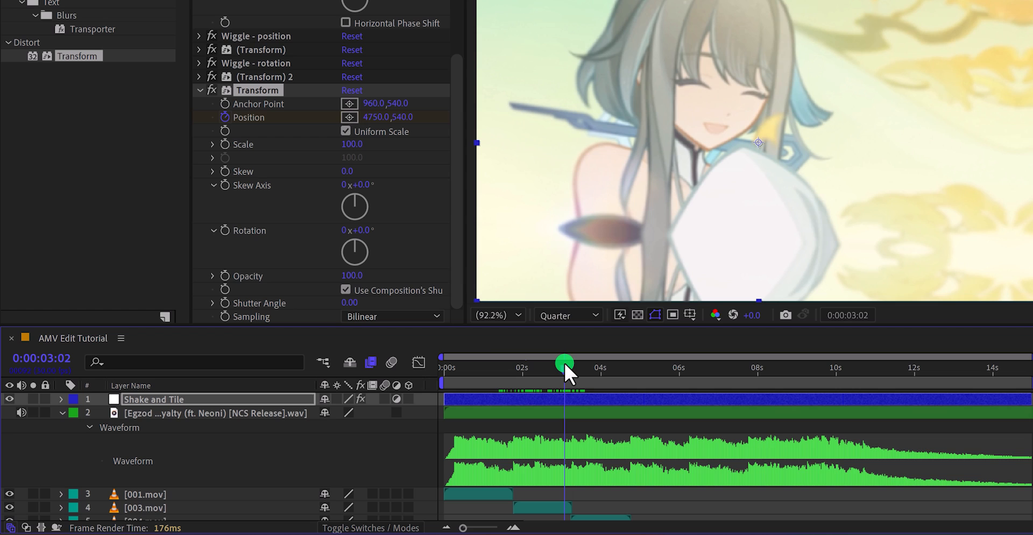
{"action": "key", "text": "u"}
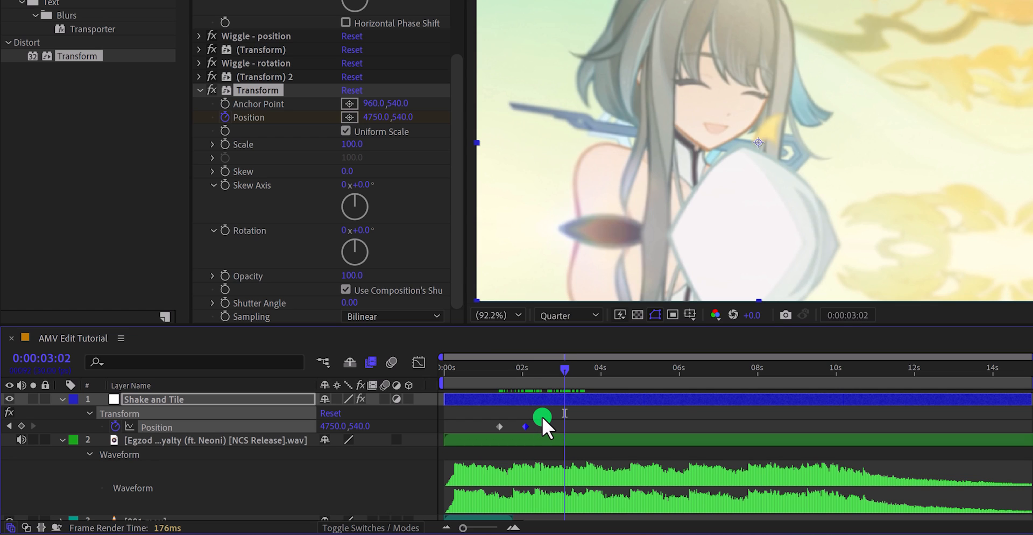
{"action": "left_click", "coordinate": [541, 415]}
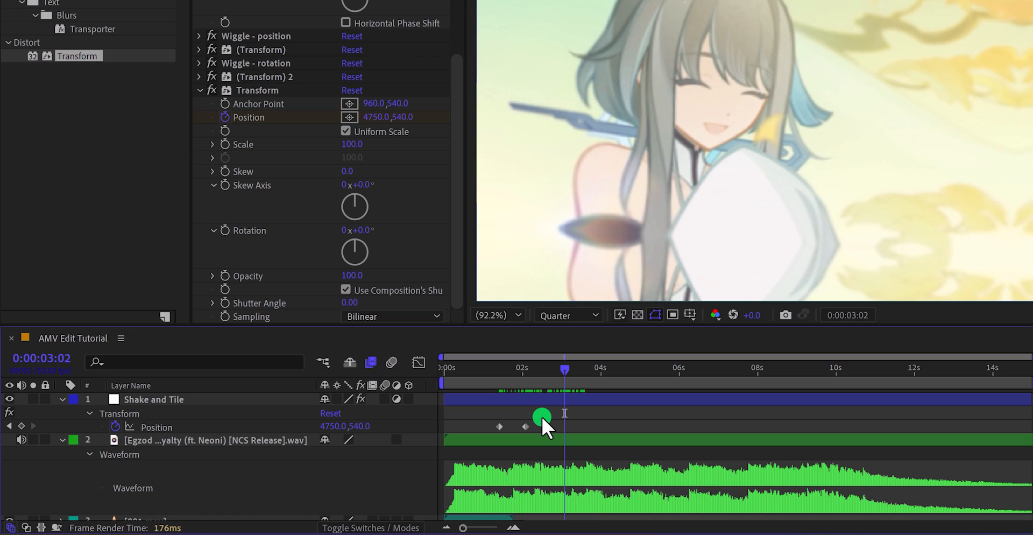
Switch to Bounce Expression.txt in Notepad and change the expression's freq value to 1.0
{"action": "left_click", "coordinate": [291, 516]}
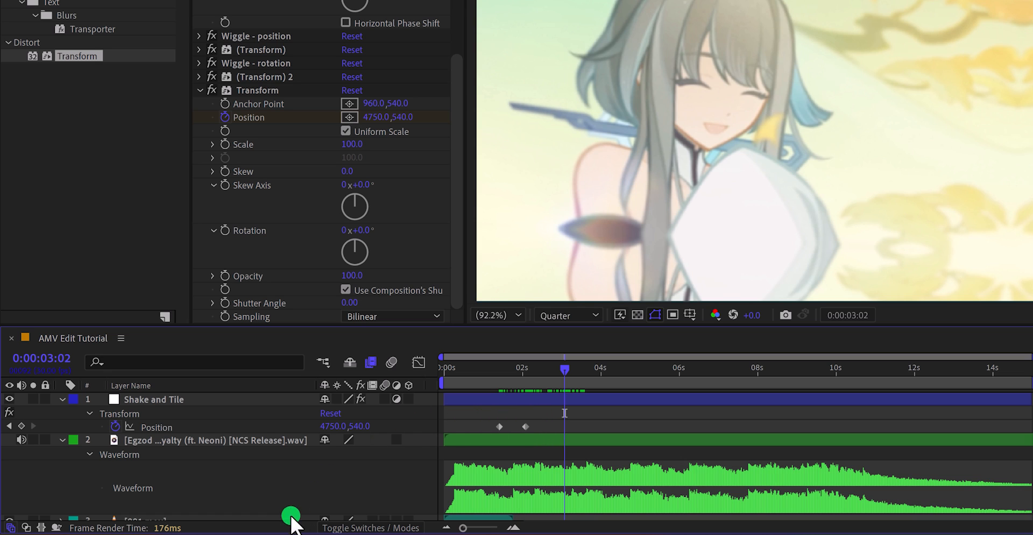
{"action": "scroll", "coordinate": [357, 283], "scroll_direction": "up", "scroll_amount": 3}
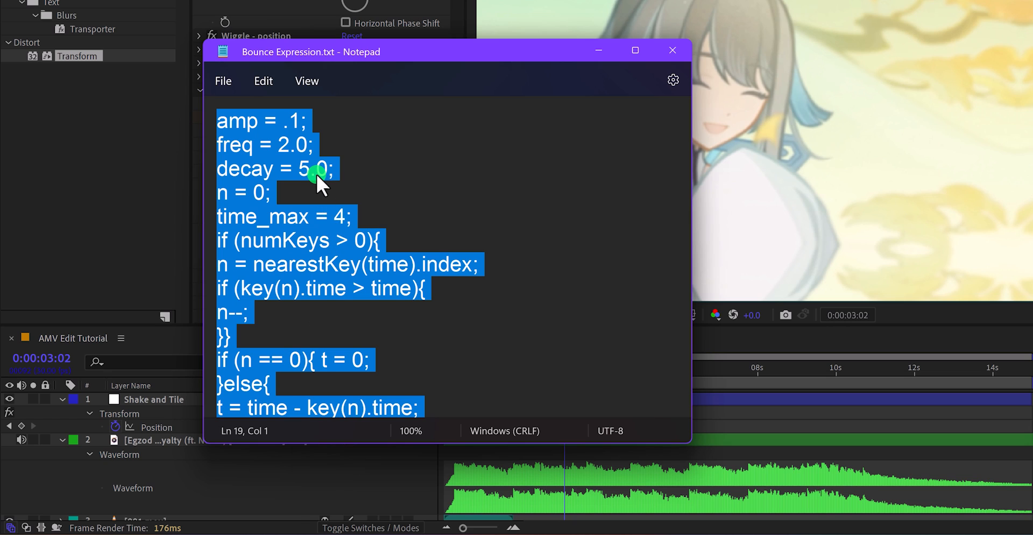
{"action": "left_click", "coordinate": [315, 172]}
{"action": "double_click", "coordinate": [284, 146]}
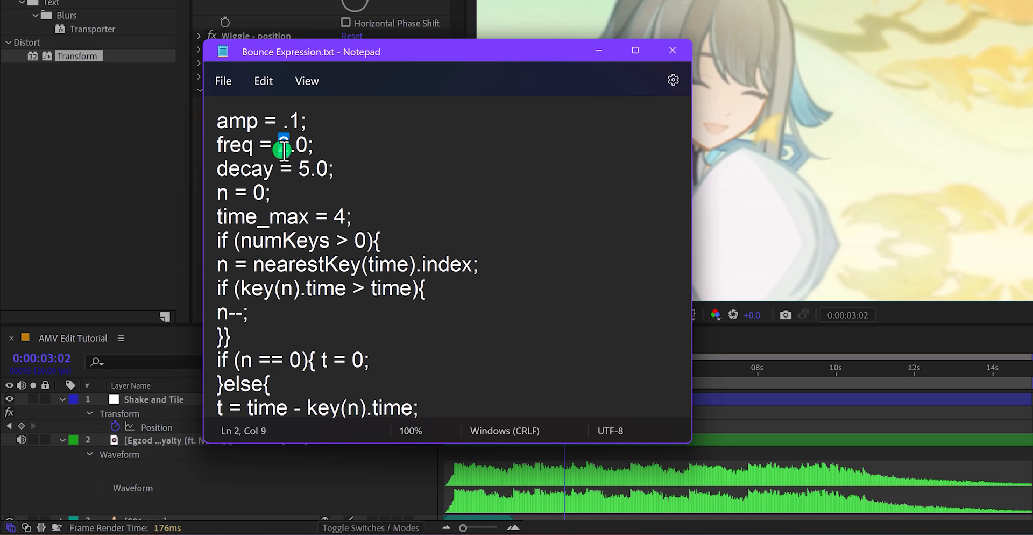
{"action": "type", "text": "1"}
{"action": "left_click", "coordinate": [362, 173]}
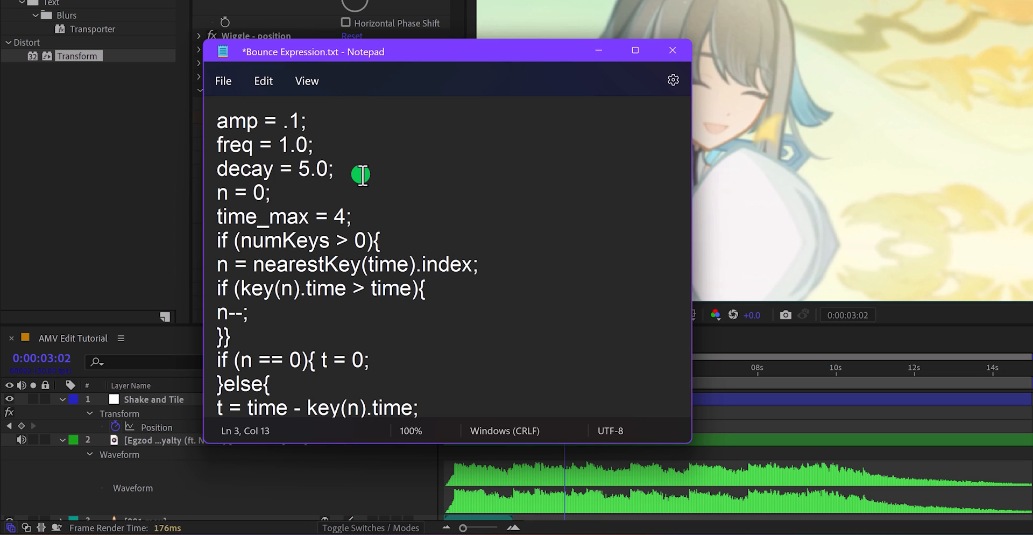
Select the whole bounce expression text and copy it
{"action": "right_click", "coordinate": [362, 174]}
{"action": "left_click", "coordinate": [433, 356]}
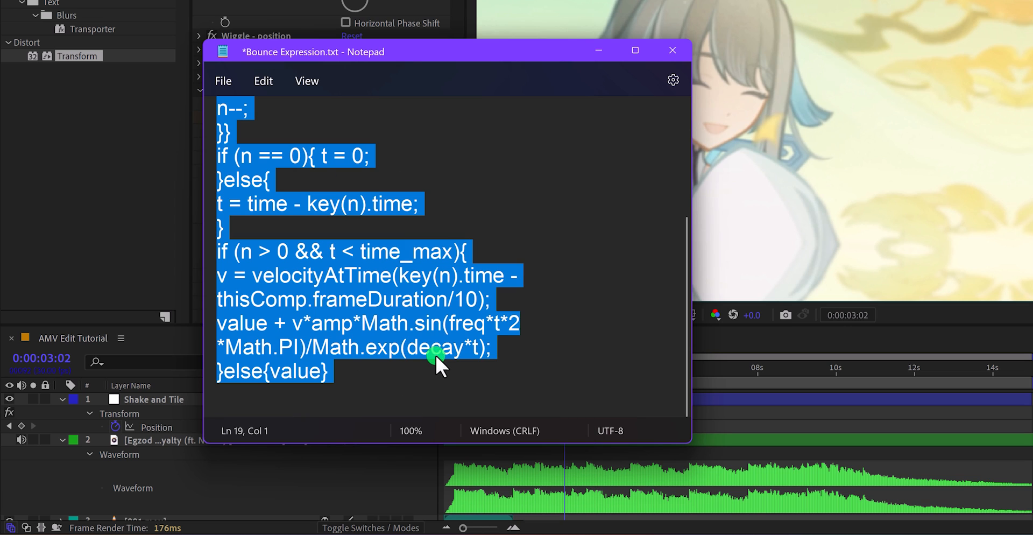
{"action": "right_click", "coordinate": [301, 199]}
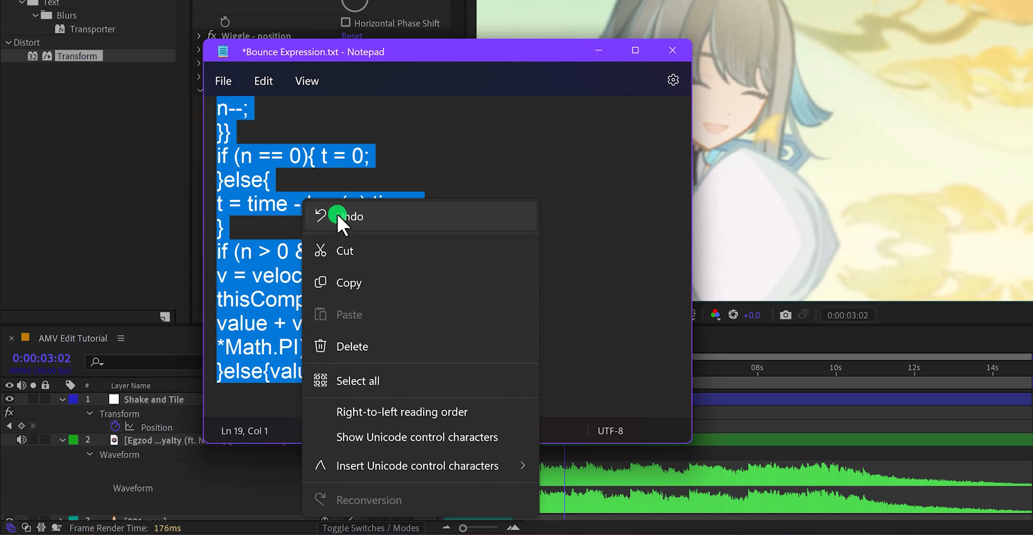
{"action": "left_click", "coordinate": [389, 287]}
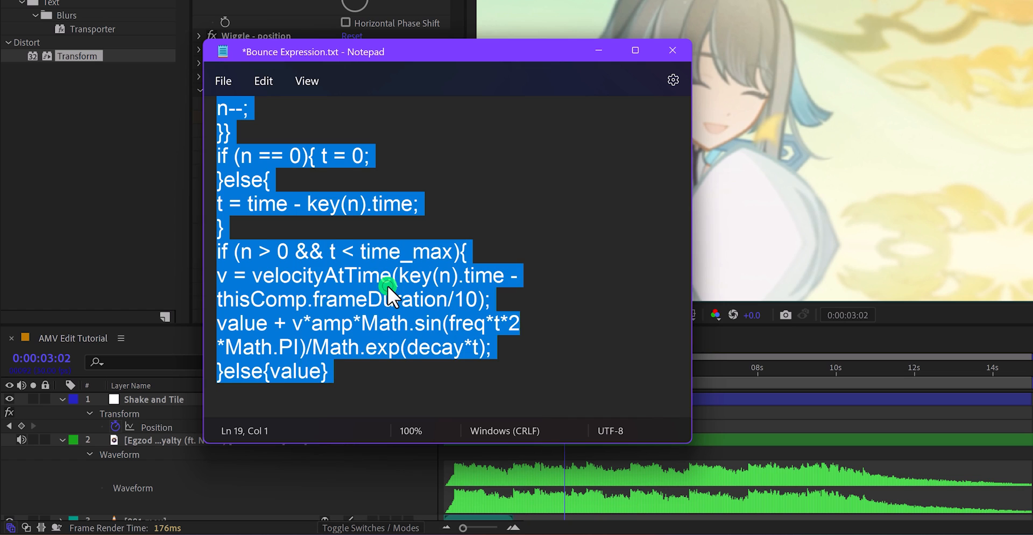
In After Effects, replace the default expression on Shake and Tile's Transform Position with the copied bounce expression and preview the edit
{"action": "left_click", "coordinate": [181, 399]}
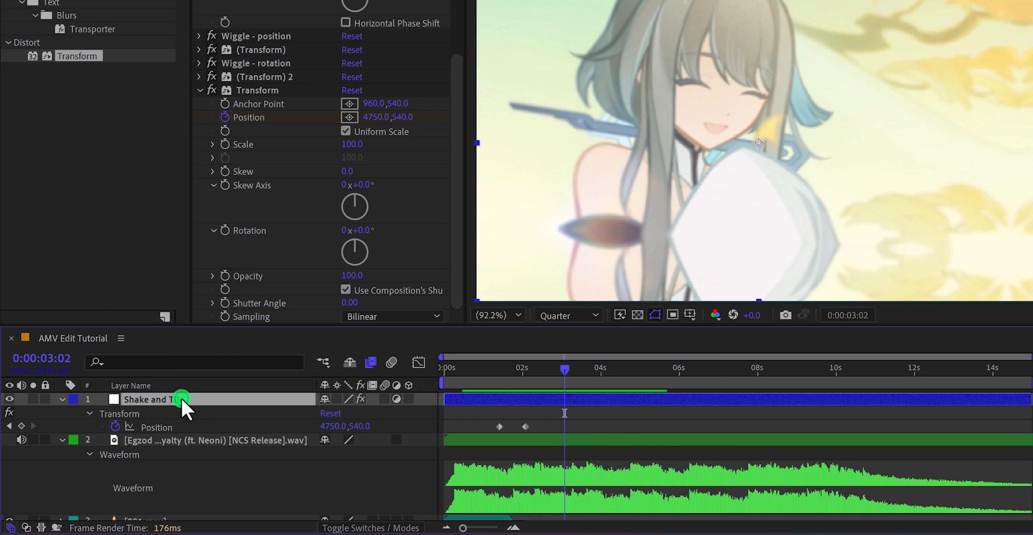
{"action": "left_click", "coordinate": [117, 427], "text": "alt"}
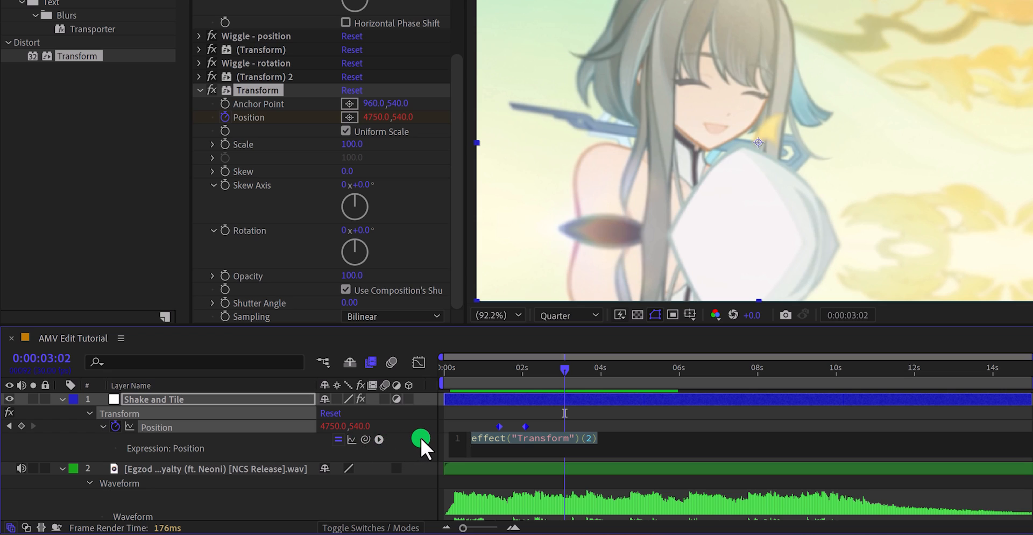
{"action": "key", "text": "ctrl+v"}
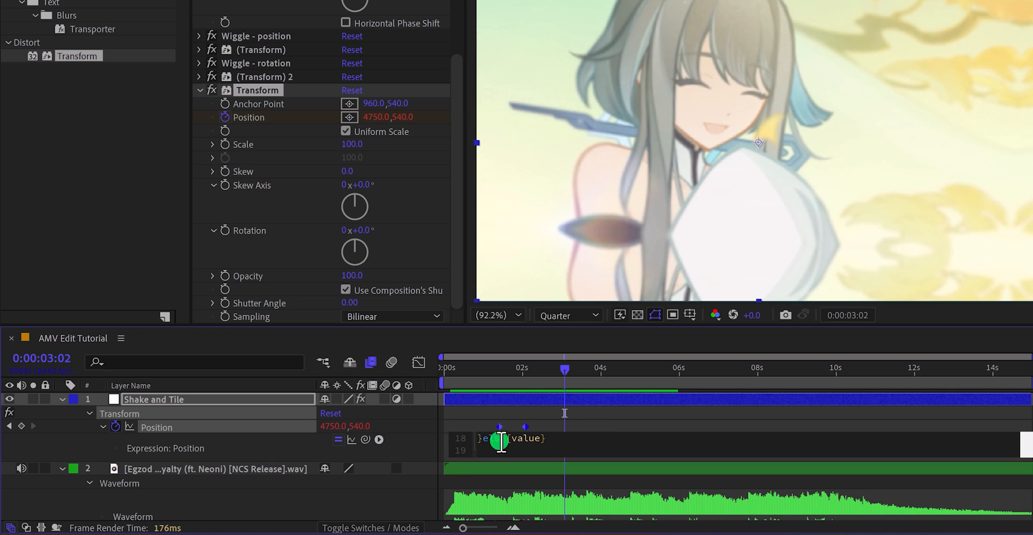
{"action": "left_click", "coordinate": [577, 415]}
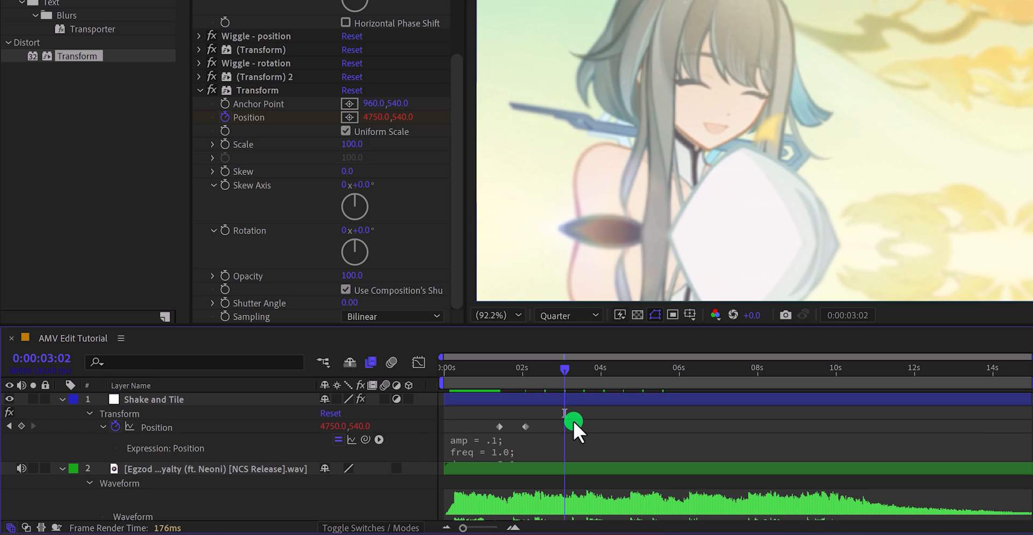
{"action": "key", "text": "space"}
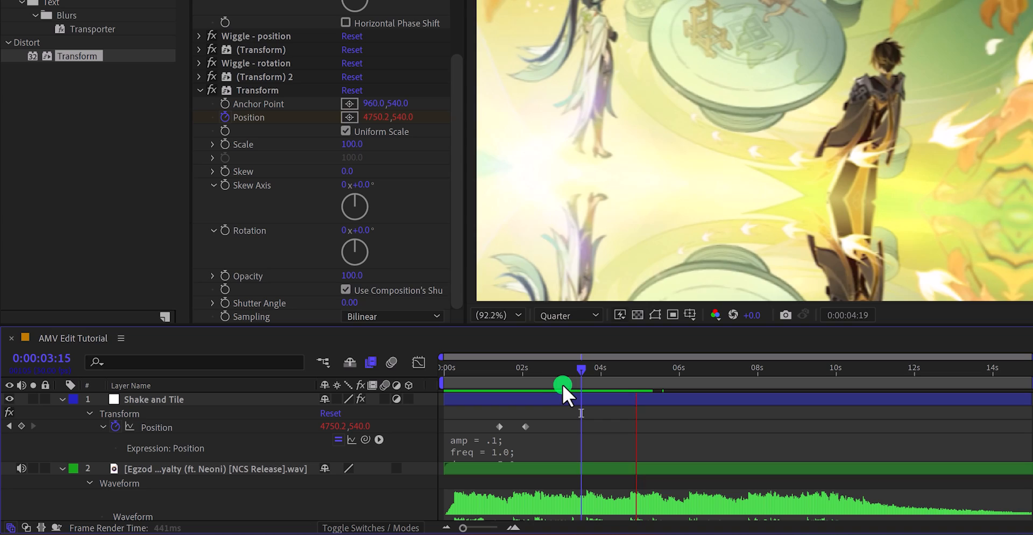
{"action": "key", "text": "space"}
Return to 0:00:02:02 and display the Position keyframes as a speed graph in the Graph Editor, with the post-expression graph shown
{"action": "left_click_drag", "start_coordinate": [563, 368], "coordinate": [524, 379]}
{"action": "left_click", "coordinate": [498, 425]}
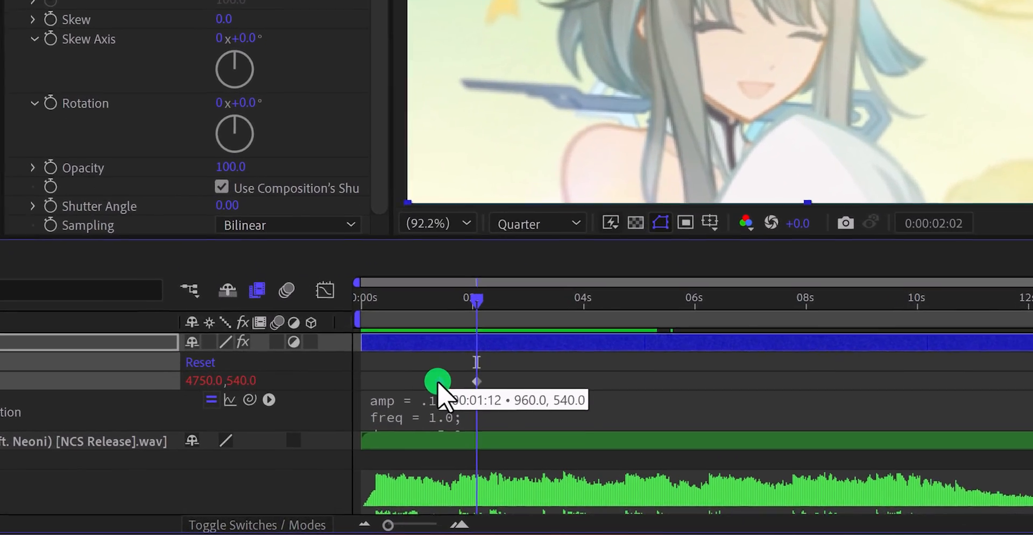
{"action": "left_click", "coordinate": [413, 358]}
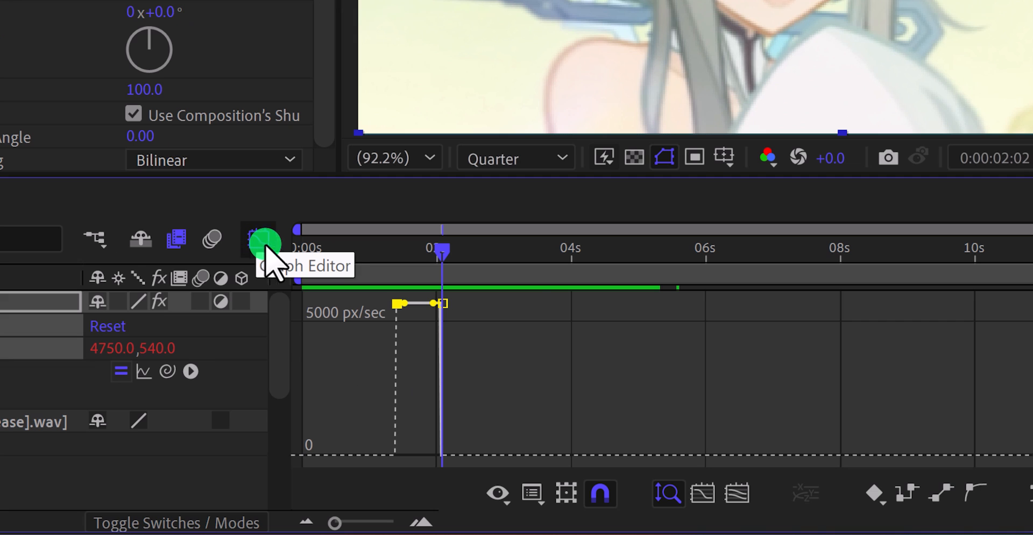
{"action": "right_click", "coordinate": [457, 357]}
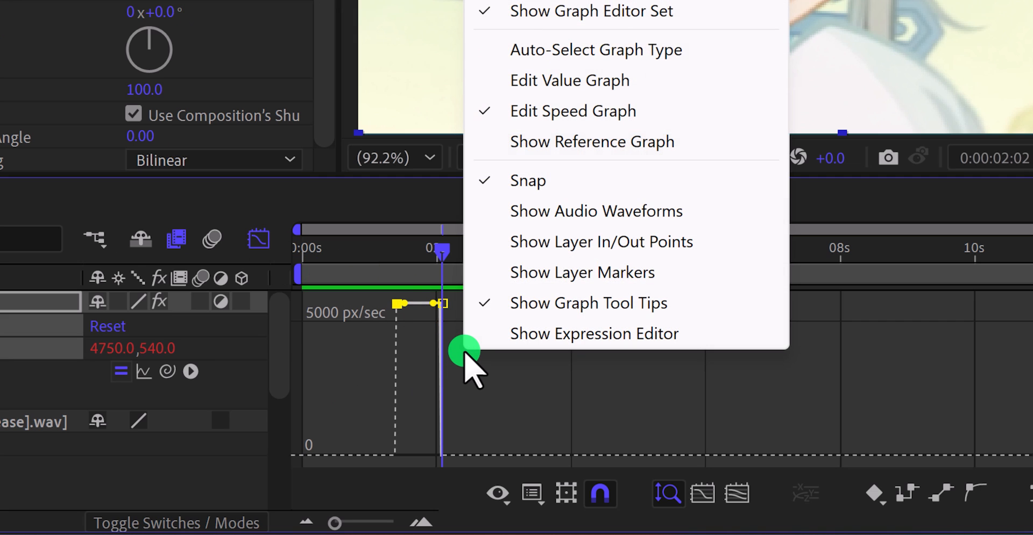
{"action": "left_click", "coordinate": [614, 113]}
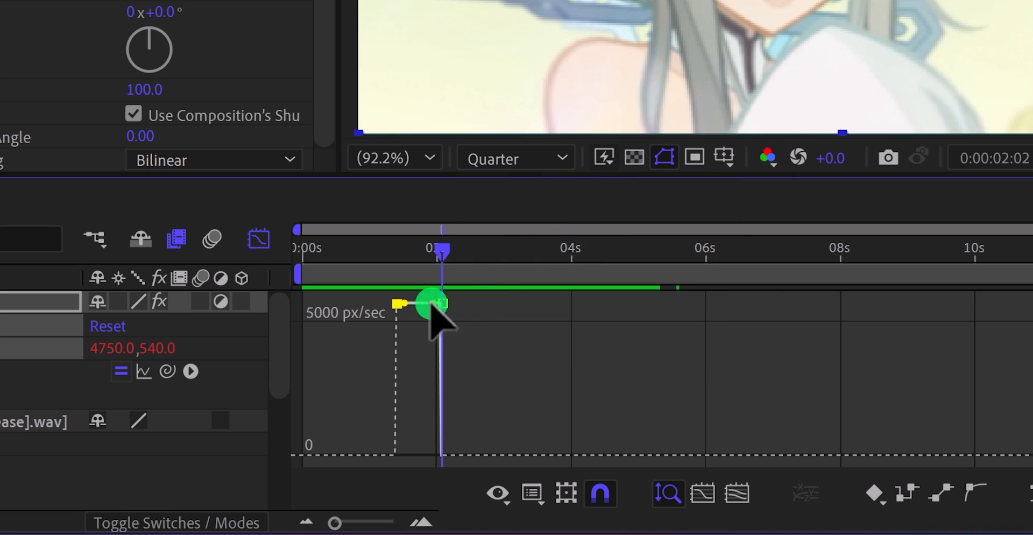
{"action": "left_click", "coordinate": [138, 383]}
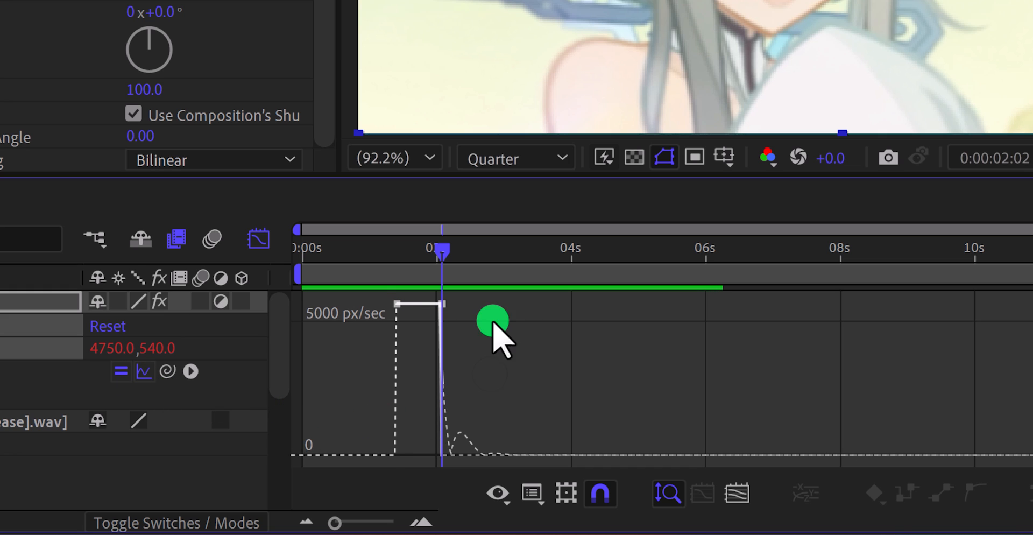
Apply Easy Ease to the first Position keyframe and extend its handle toward the second keyframe for a sharp, late speed peak
{"action": "left_click_drag", "start_coordinate": [499, 252], "coordinate": [525, 334]}
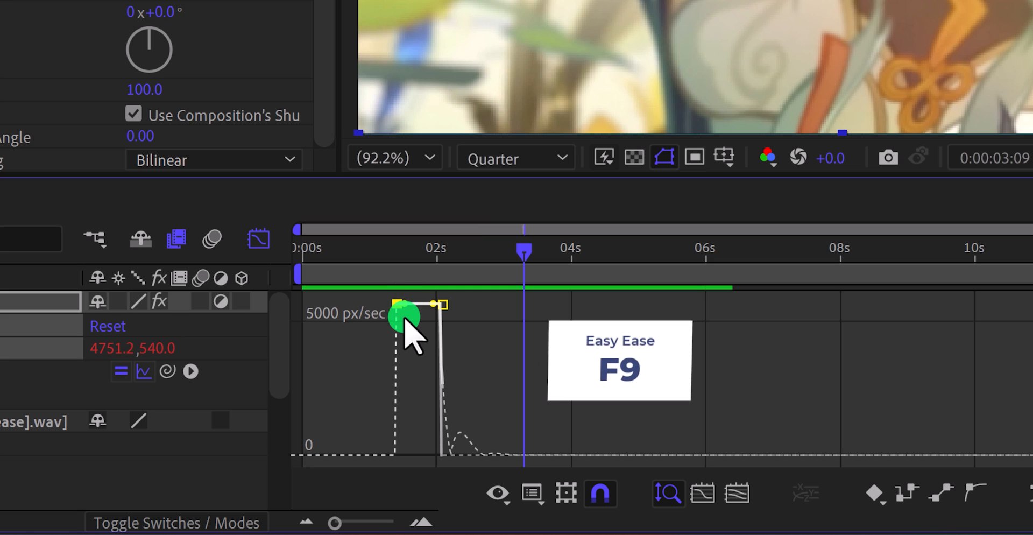
{"action": "key", "text": "F9"}
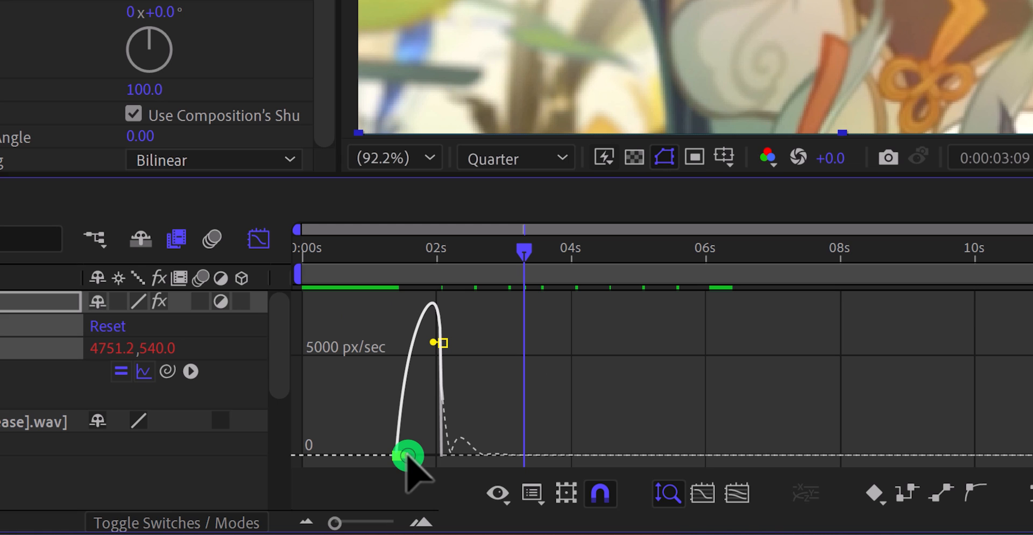
{"action": "left_click_drag", "start_coordinate": [407, 455], "coordinate": [425, 456]}
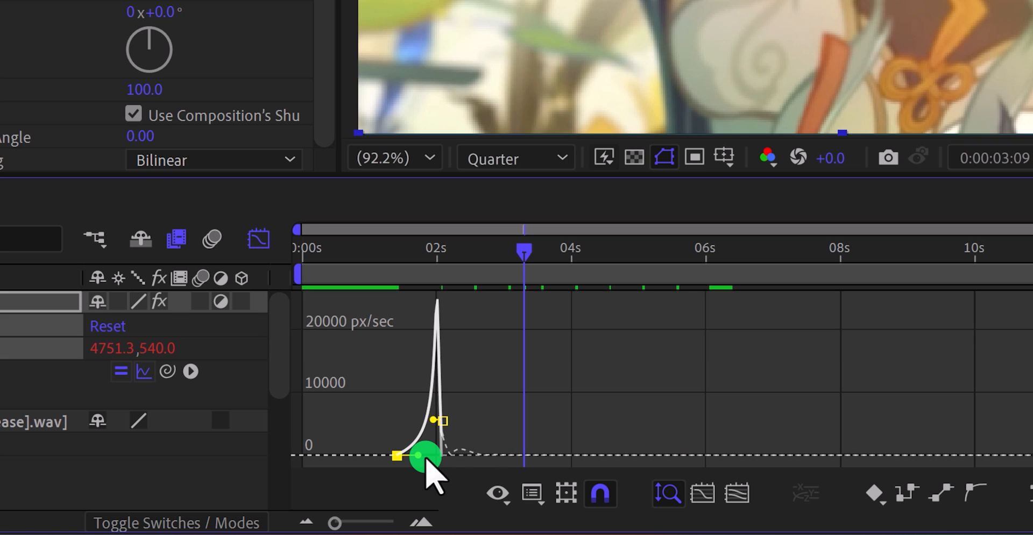
Set the current time to 0:00:01:23, at the cut between the first two clips, and compare it with the speed graph's peak
{"action": "left_click", "coordinate": [259, 240]}
{"action": "scroll", "coordinate": [447, 344], "scroll_direction": "down", "scroll_amount": 5}
{"action": "left_click", "coordinate": [422, 248]}
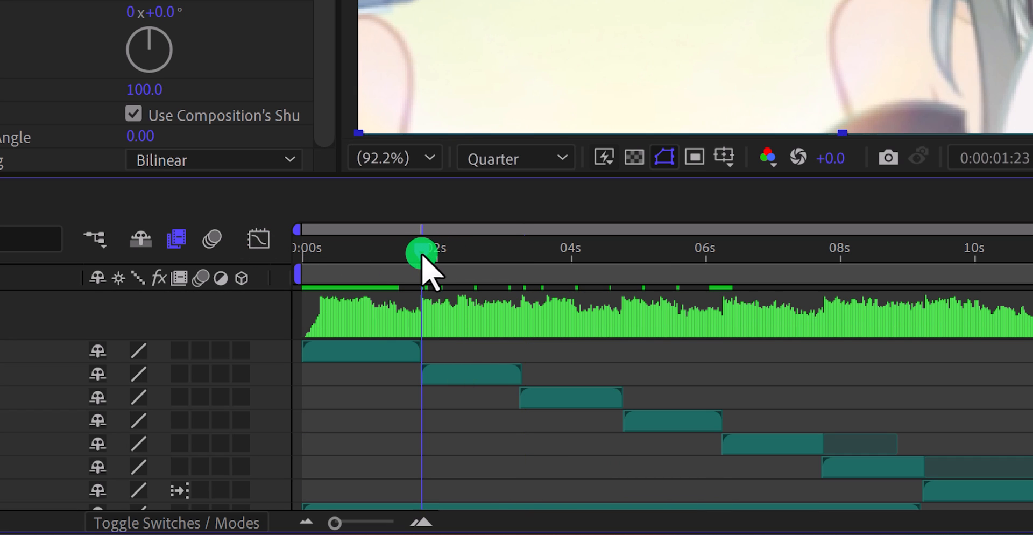
{"action": "scroll", "coordinate": [418, 358], "scroll_direction": "up", "scroll_amount": 4}
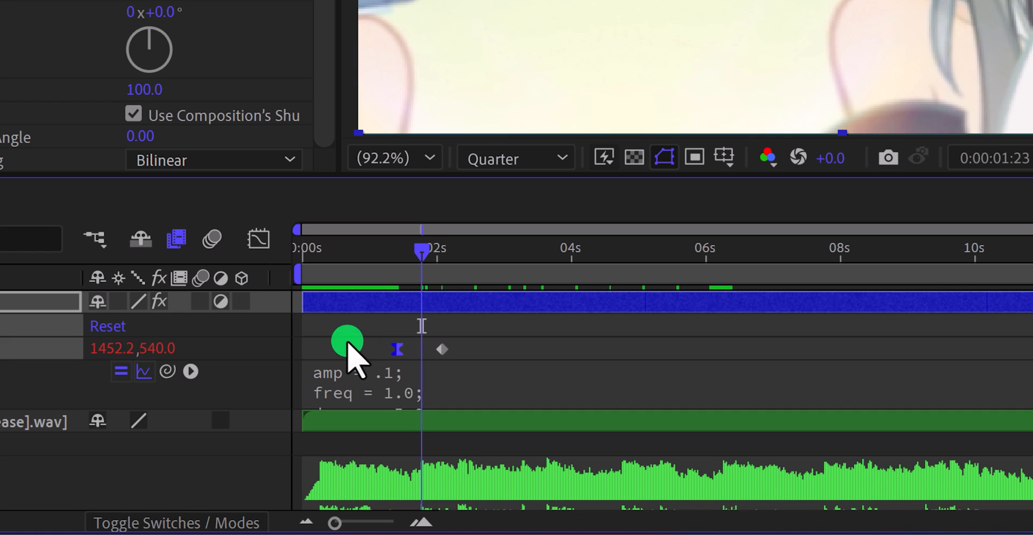
{"action": "left_click", "coordinate": [257, 241]}
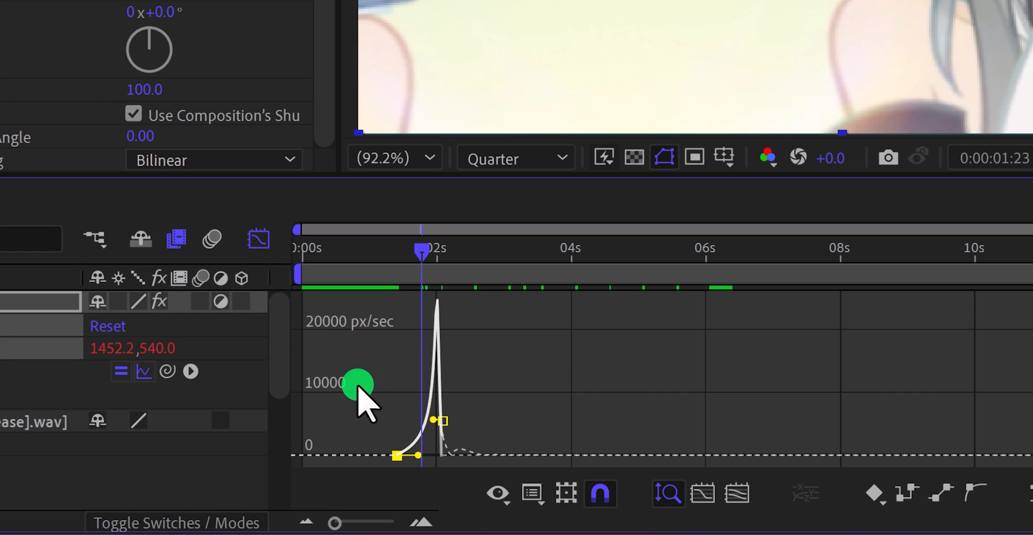
{"action": "left_click", "coordinate": [259, 240]}
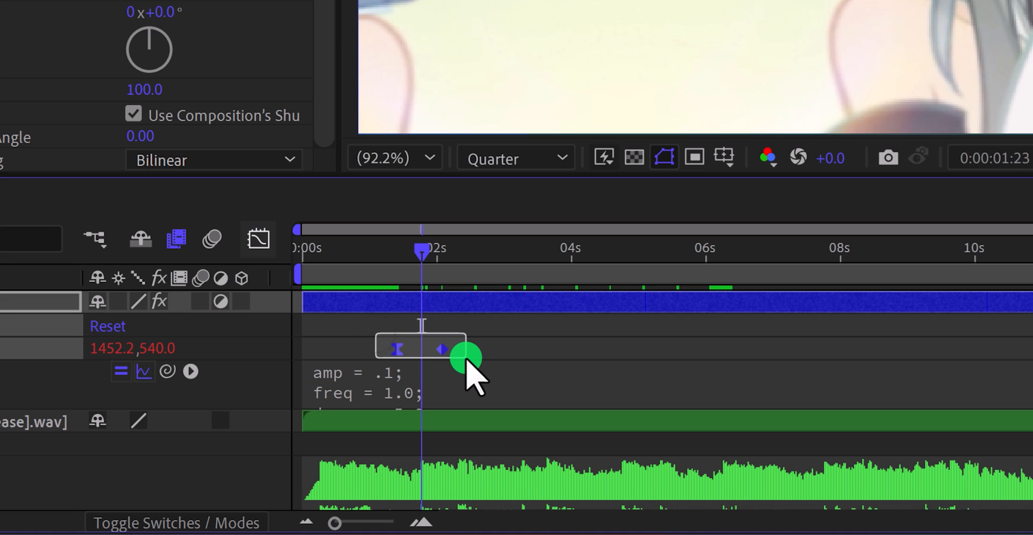
Shift both Position keyframes earlier so the speed graph's peak falls on the clip cut at 0:00:01:23
{"action": "left_click_drag", "start_coordinate": [442, 349], "coordinate": [437, 348]}
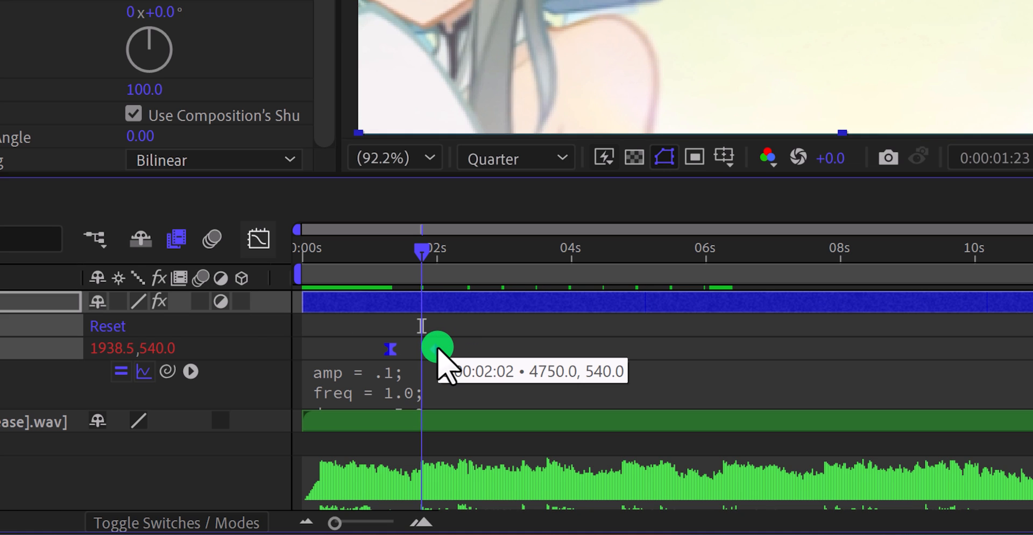
{"action": "left_click", "coordinate": [260, 240]}
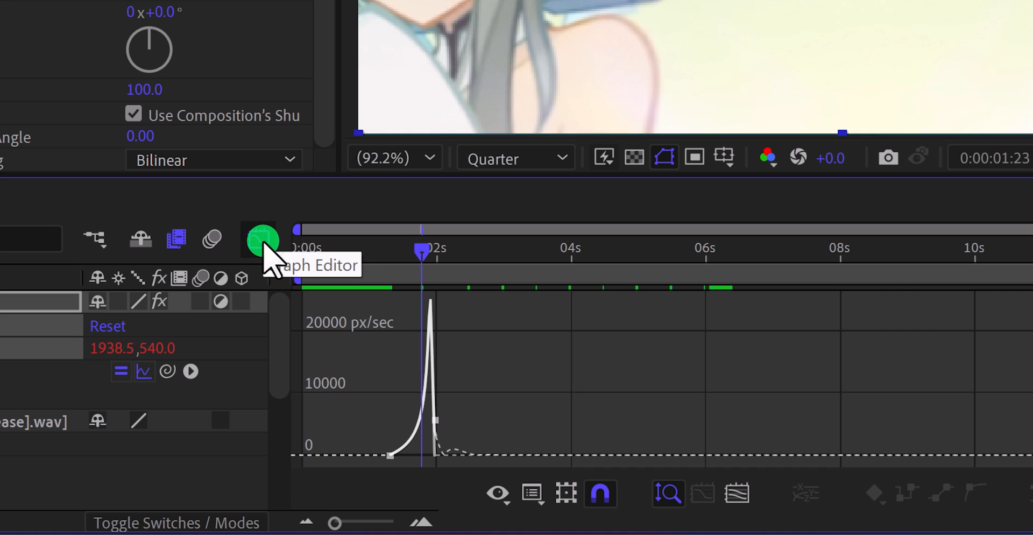
{"action": "left_click_drag", "start_coordinate": [363, 386], "coordinate": [454, 463]}
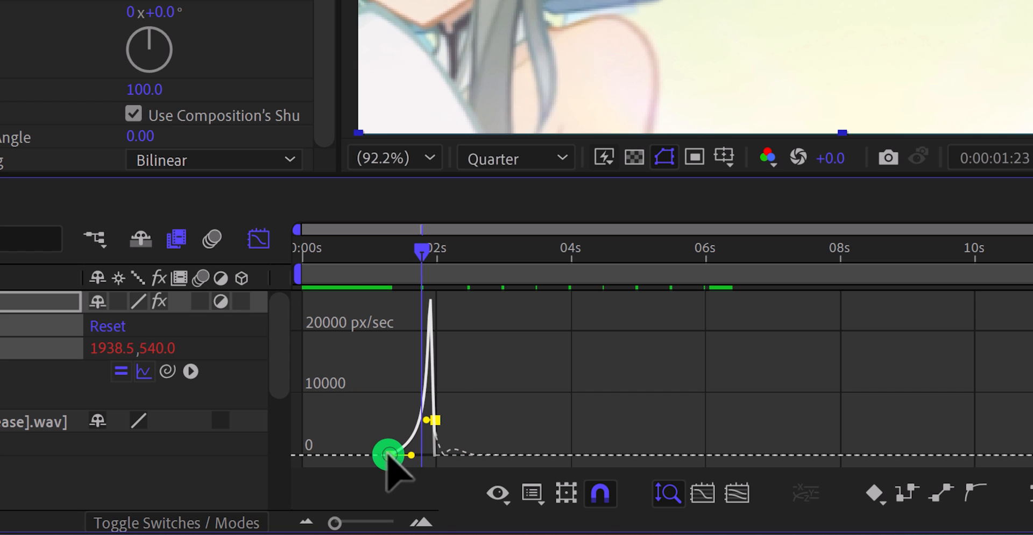
{"action": "left_click_drag", "start_coordinate": [388, 454], "coordinate": [382, 455]}
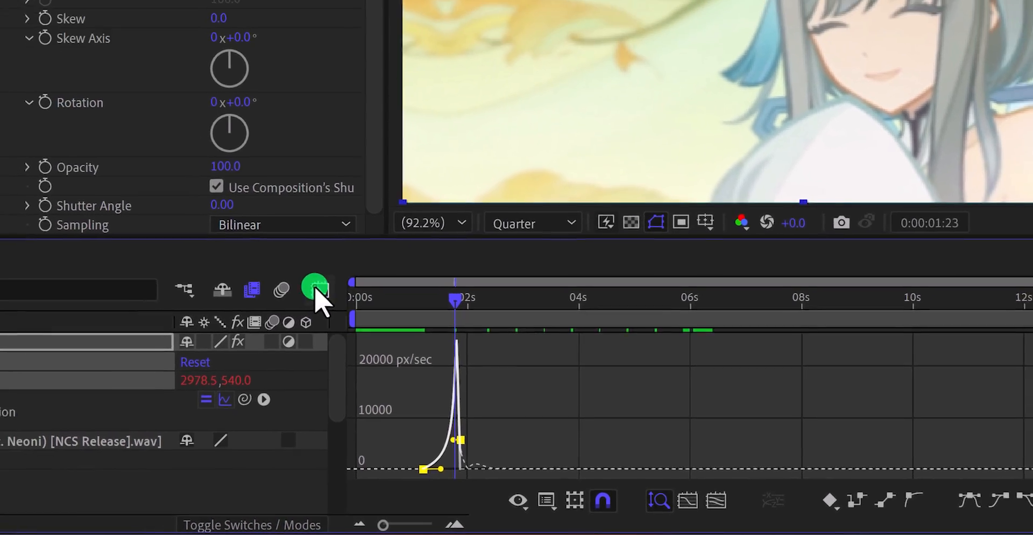
Close the Graph Editor and preview the first position transition
{"action": "left_click", "coordinate": [317, 289]}
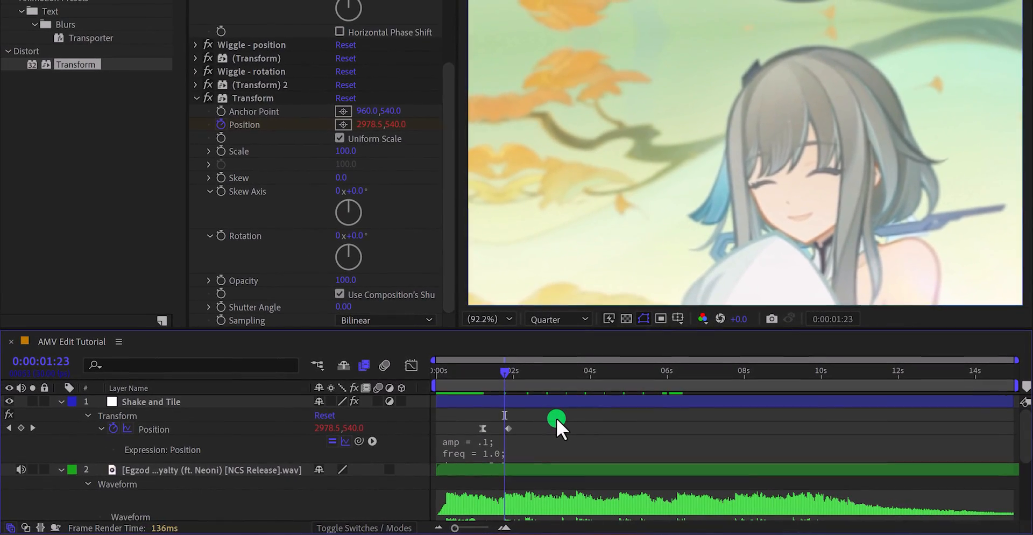
{"action": "key", "text": "space"}
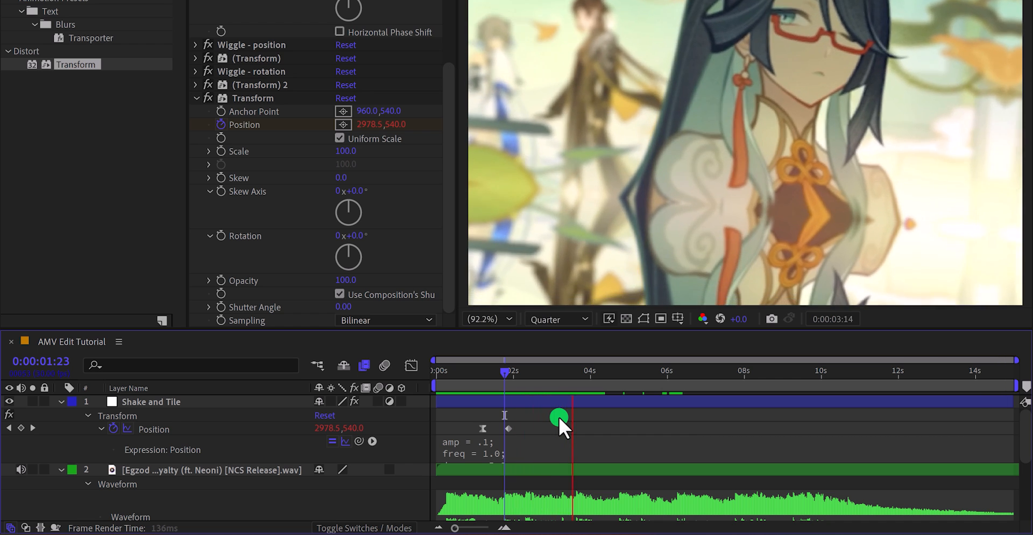
{"action": "key", "text": "space"}
Add a Position keyframe at 0:00:02:27, ten frames before the cut between the second and third clips at 0:00:03:07
{"action": "left_click_drag", "start_coordinate": [517, 378], "coordinate": [526, 408]}
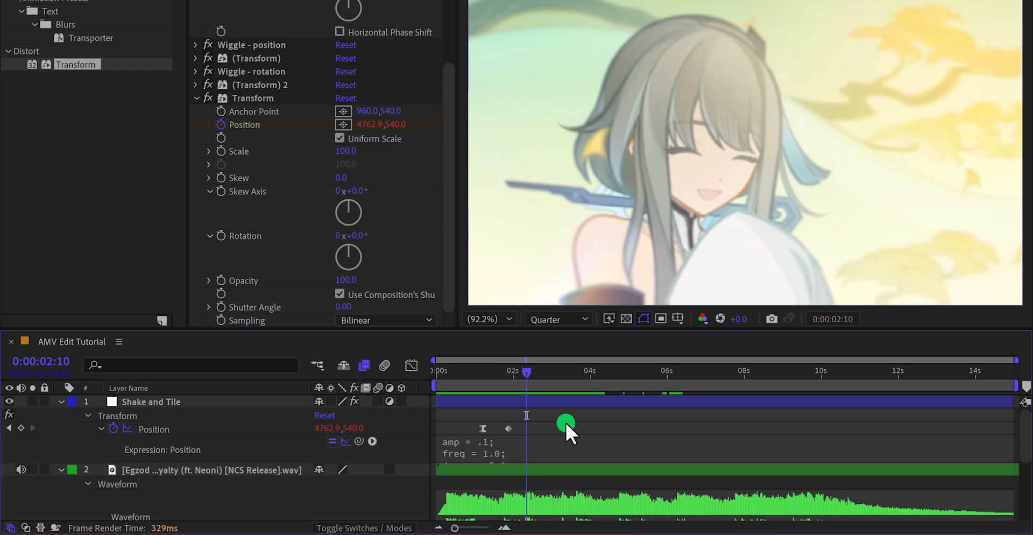
{"action": "scroll", "coordinate": [591, 424], "scroll_direction": "down", "scroll_amount": 5}
{"action": "left_click_drag", "start_coordinate": [554, 373], "coordinate": [555, 394]}
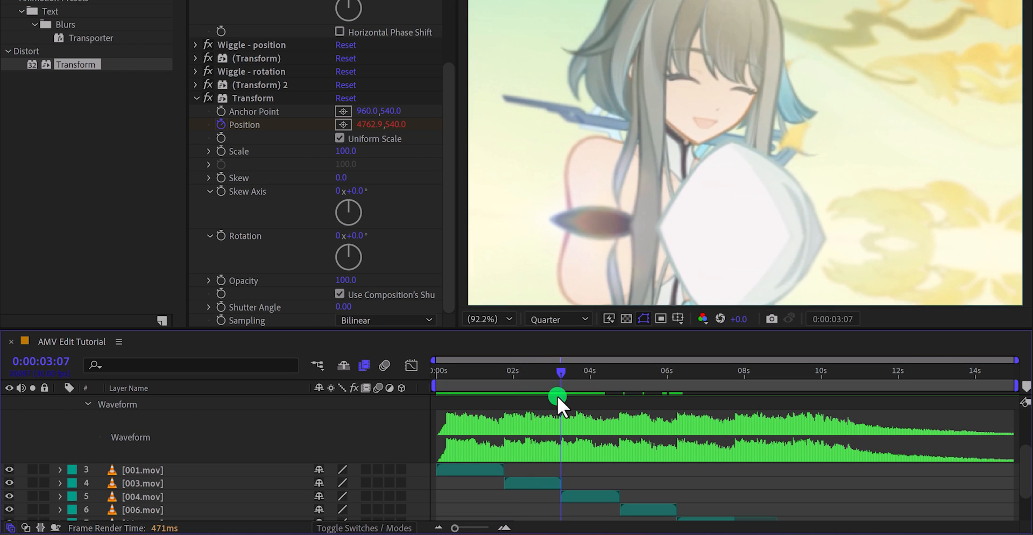
{"action": "key", "text": "ctrl+shift+Left"}
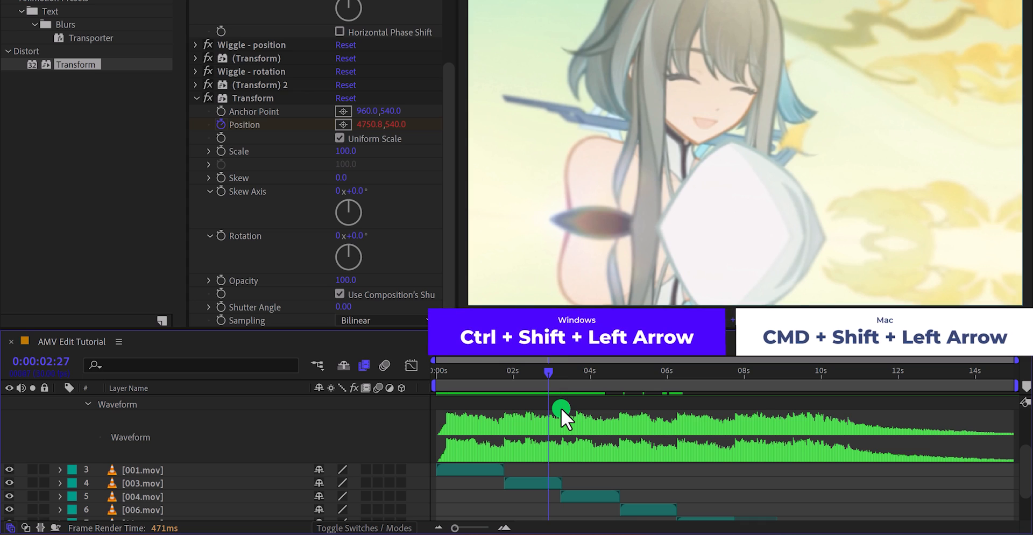
{"action": "scroll", "coordinate": [560, 408], "scroll_direction": "up", "scroll_amount": 3}
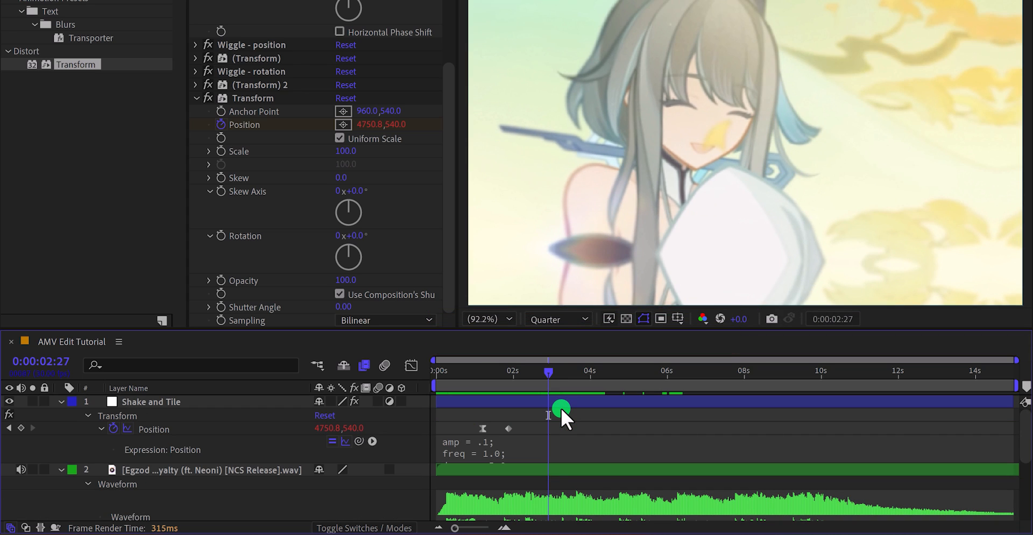
{"action": "left_click", "coordinate": [20, 426]}
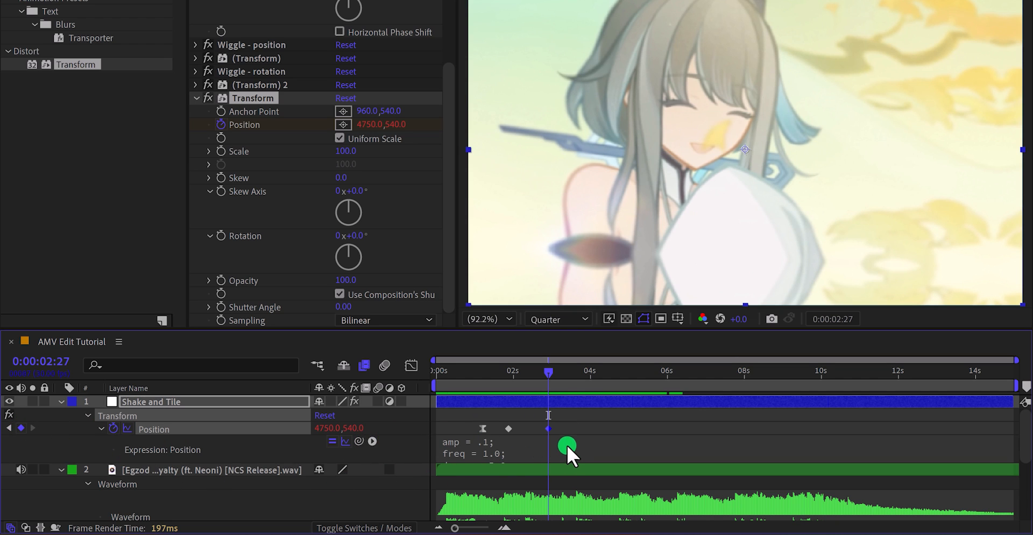
Set Position to 2827, 720 at 0:00:03:17, ten frames after the second clip cut
{"action": "key", "text": "ctrl+shift+Right"}
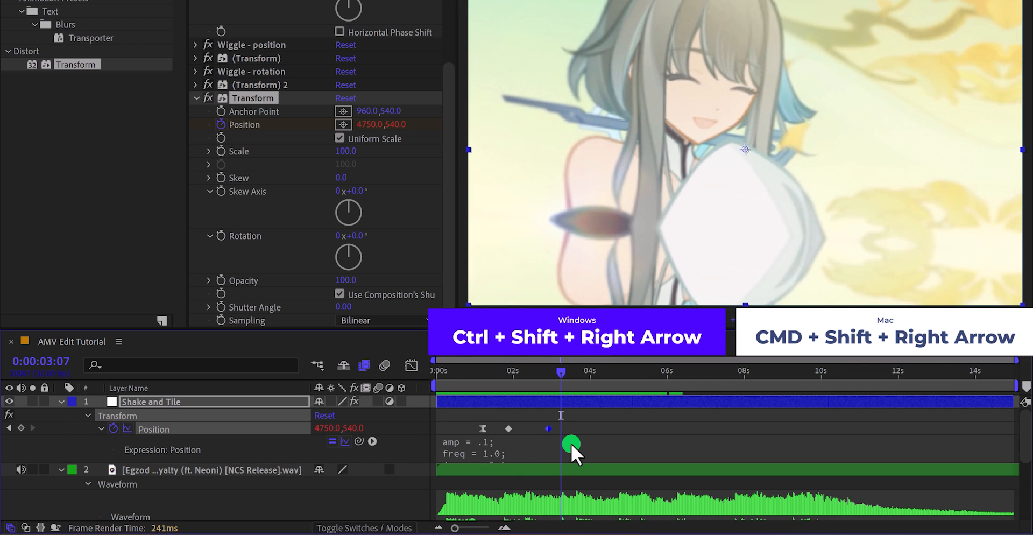
{"action": "key", "text": "ctrl+shift+Right"}
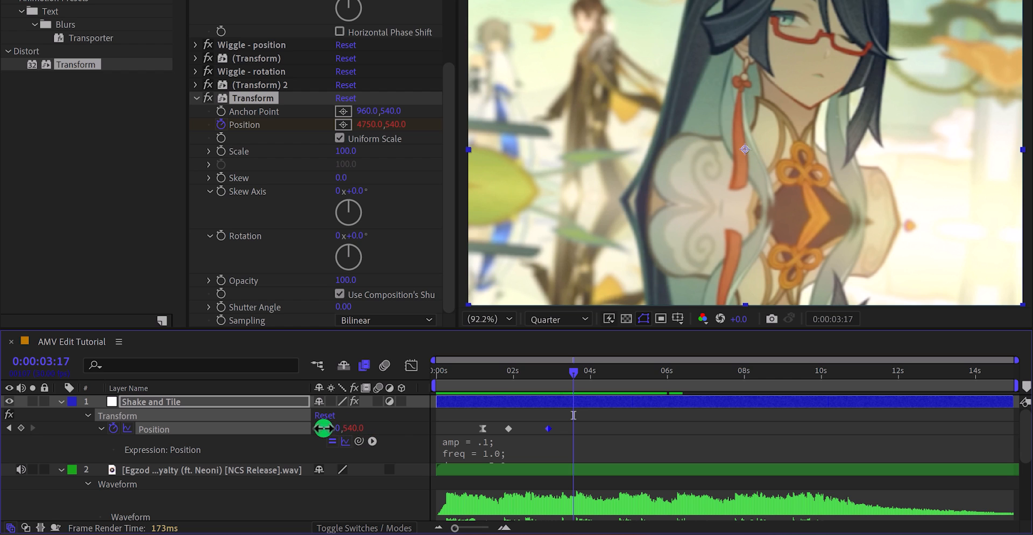
{"action": "left_click_drag", "start_coordinate": [323, 428], "coordinate": [304, 437]}
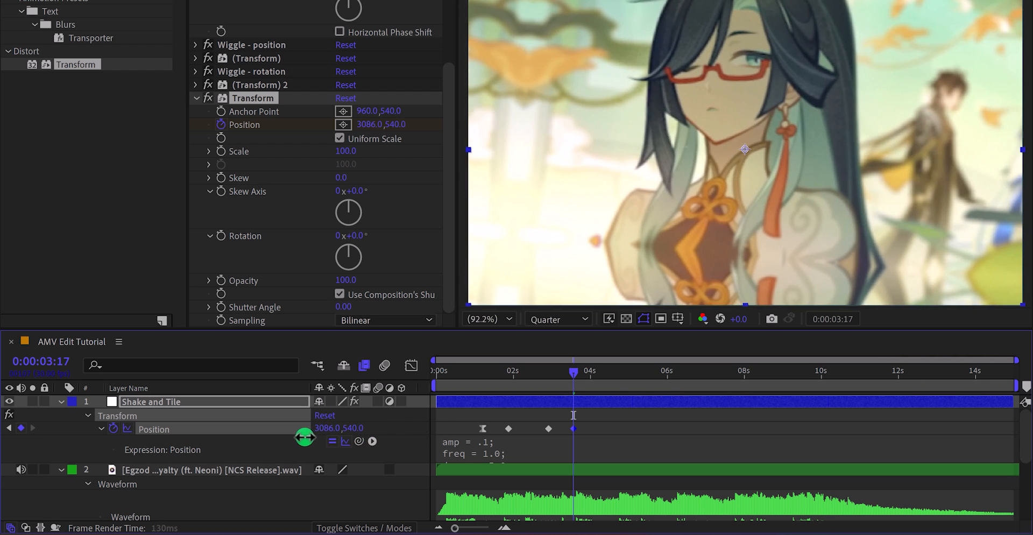
{"action": "left_click_drag", "start_coordinate": [363, 426], "coordinate": [295, 437]}
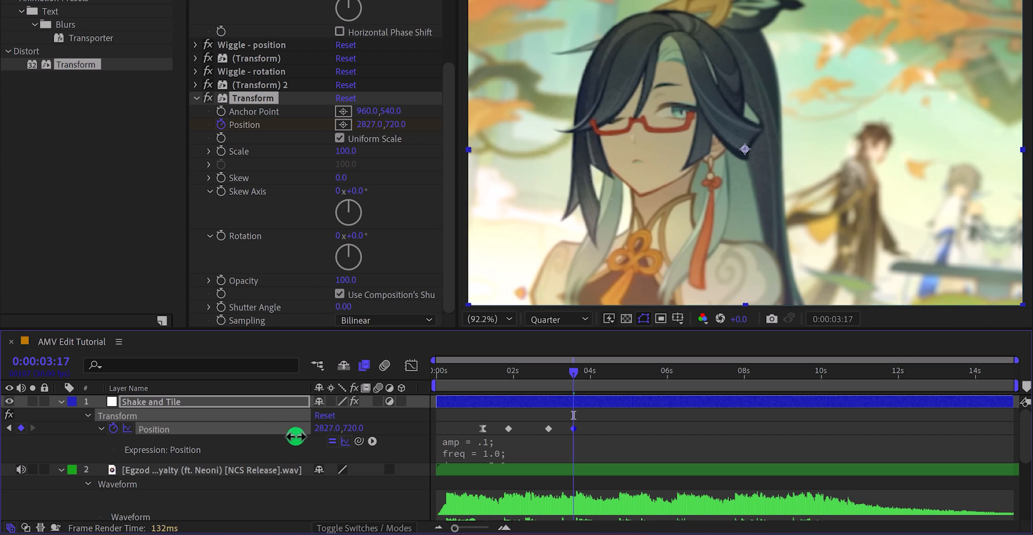
Apply Easy Ease to the Position keyframe at 0:00:02:27 and set the current time to the second clip cut, 0:00:03:07
{"action": "left_click", "coordinate": [547, 429]}
{"action": "key", "text": "F9"}
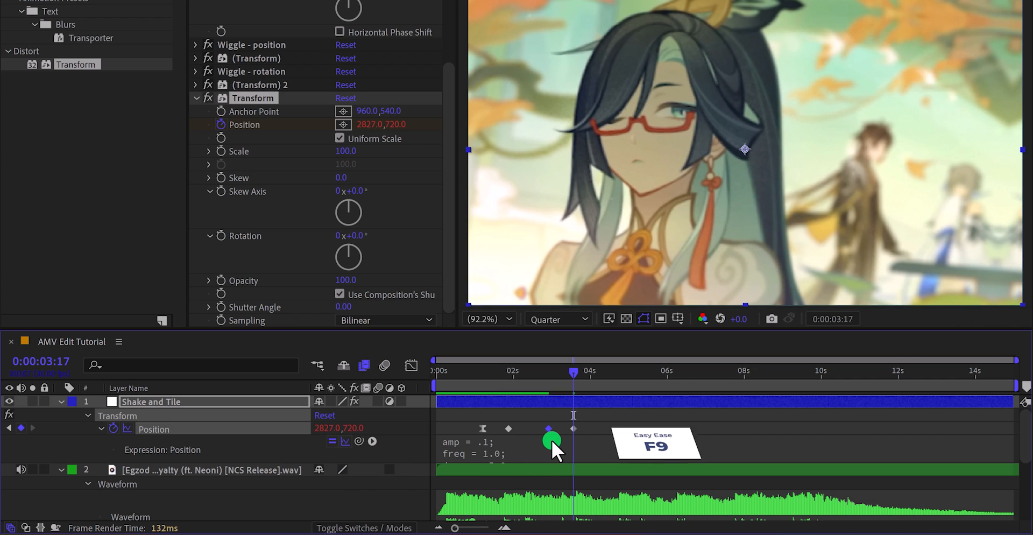
{"action": "scroll", "coordinate": [554, 443], "scroll_direction": "down", "scroll_amount": 3}
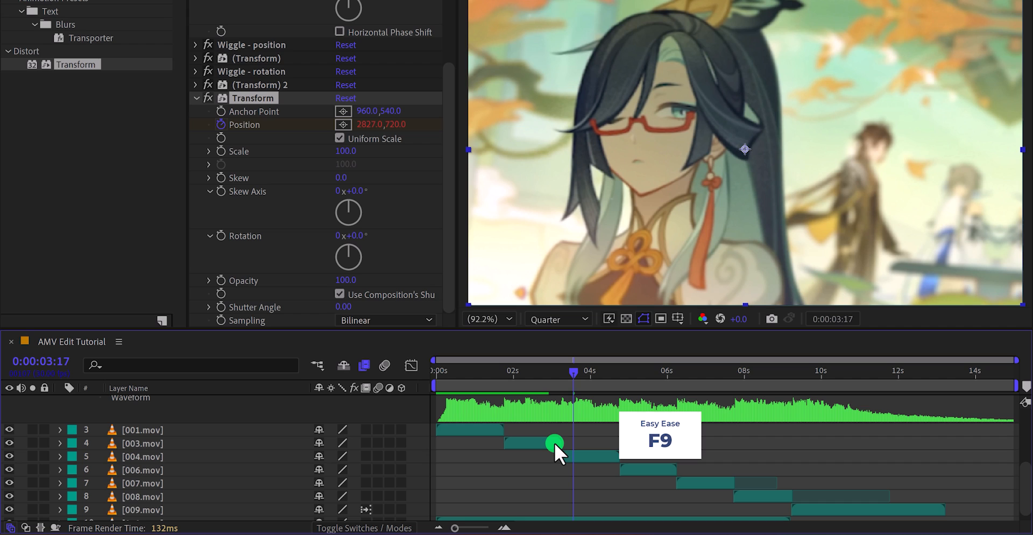
{"action": "left_click_drag", "start_coordinate": [571, 373], "coordinate": [566, 373]}
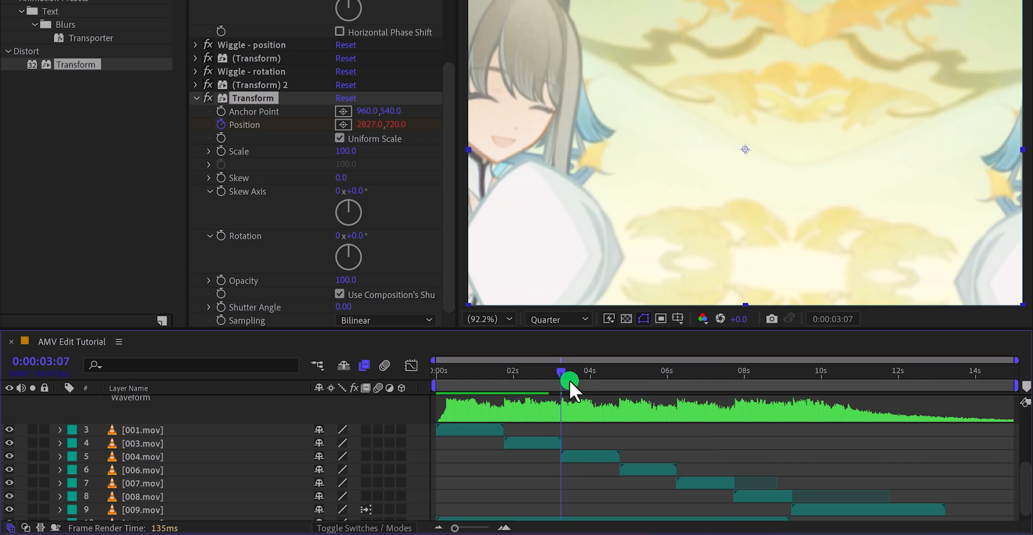
{"action": "scroll", "coordinate": [566, 449], "scroll_direction": "up", "scroll_amount": 3}
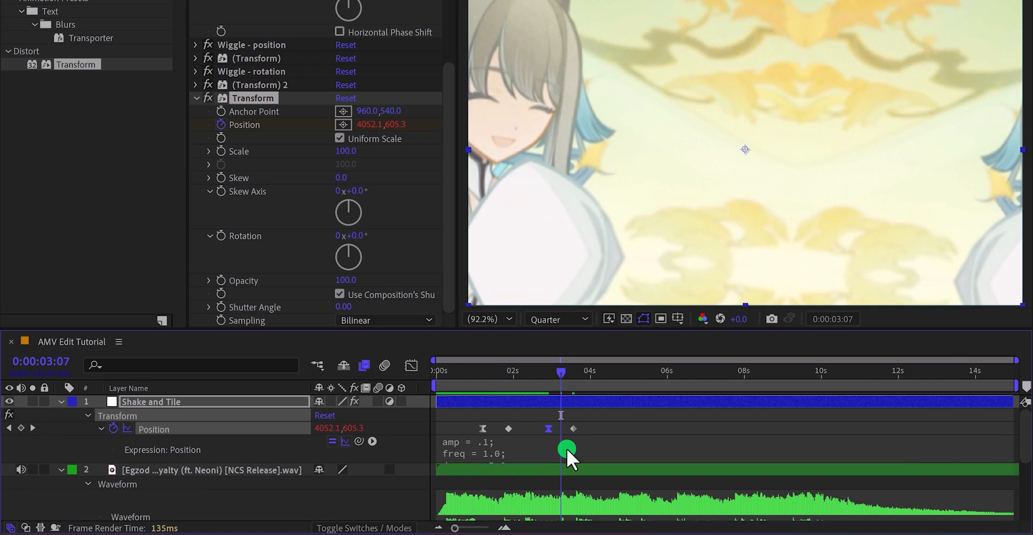
Extend the eased keyframe's speed handle for a sharp late peak and shift both keyframes earlier so it falls on 0:00:03:07
{"action": "left_click", "coordinate": [418, 363]}
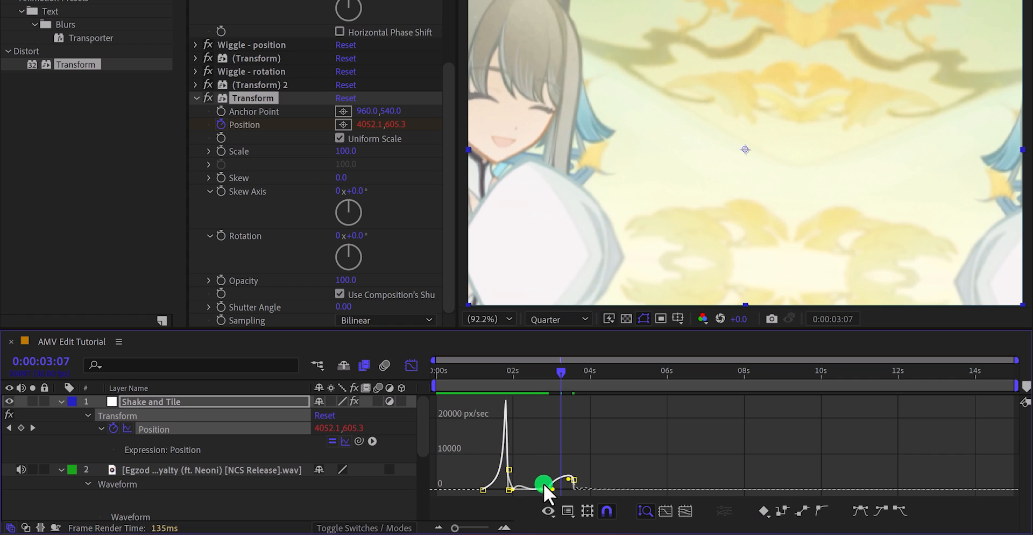
{"action": "left_click_drag", "start_coordinate": [555, 491], "coordinate": [562, 492]}
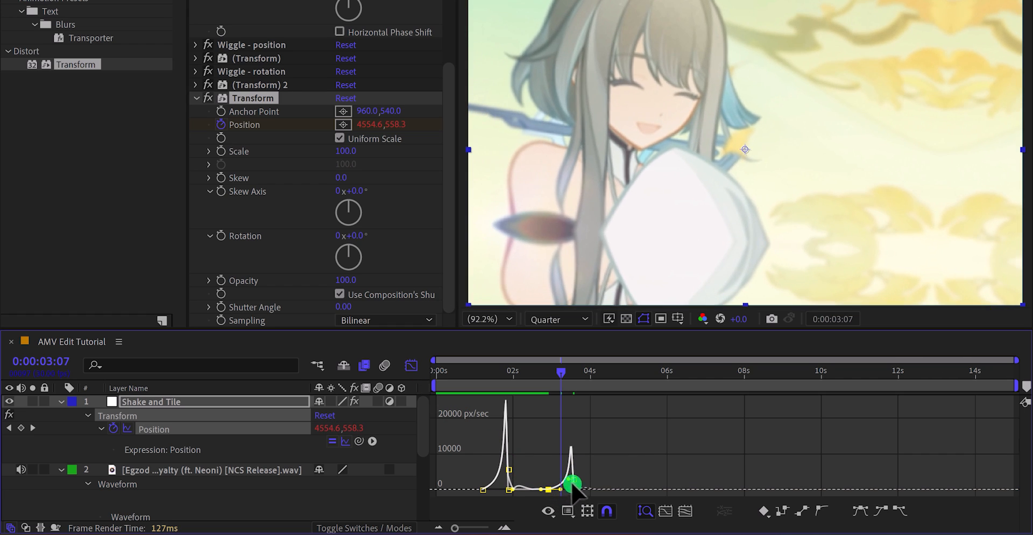
{"action": "left_click", "coordinate": [589, 474]}
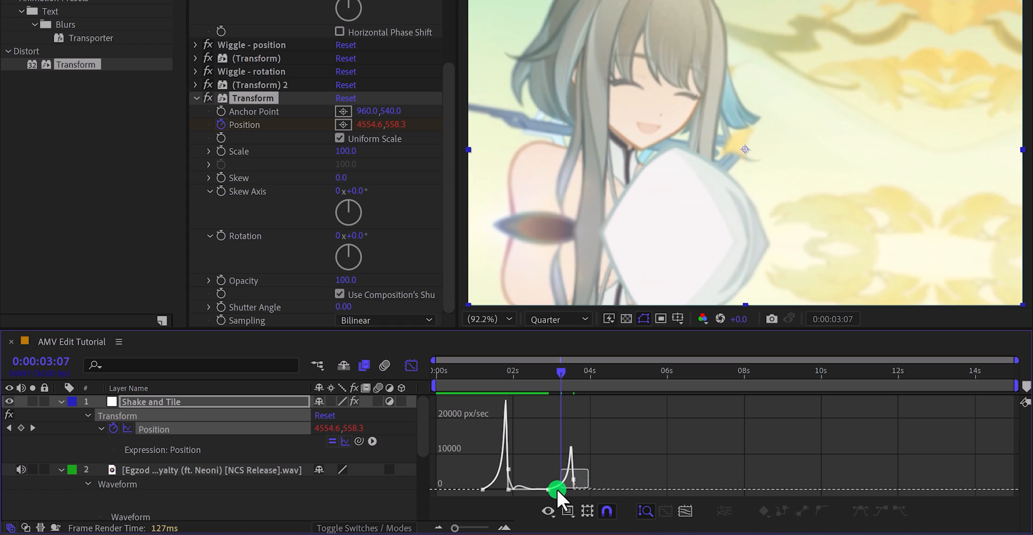
{"action": "left_click_drag", "start_coordinate": [556, 488], "coordinate": [537, 490]}
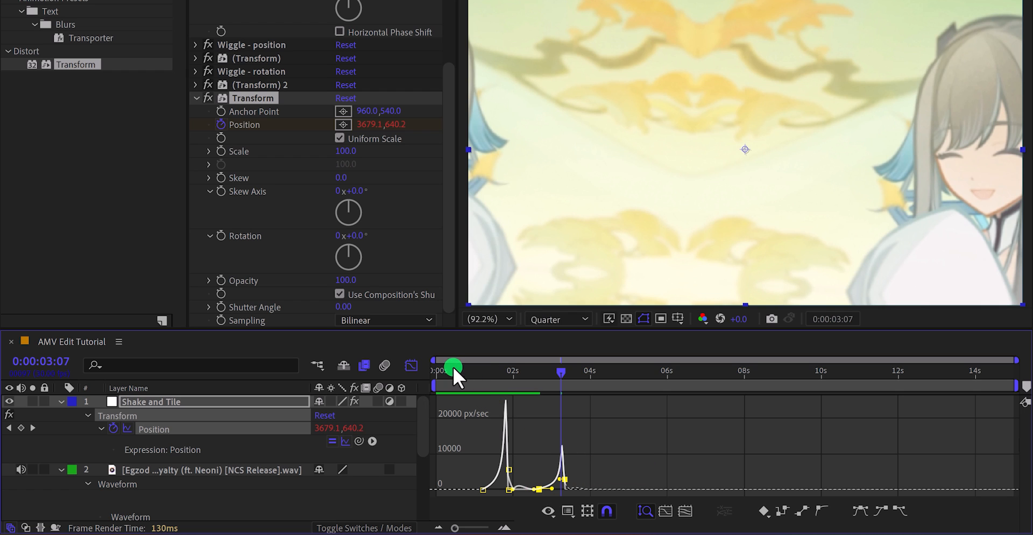
Leave the Graph Editor, deselect the keyframes and preview the second position transition
{"action": "left_click", "coordinate": [412, 365]}
{"action": "left_click", "coordinate": [615, 414]}
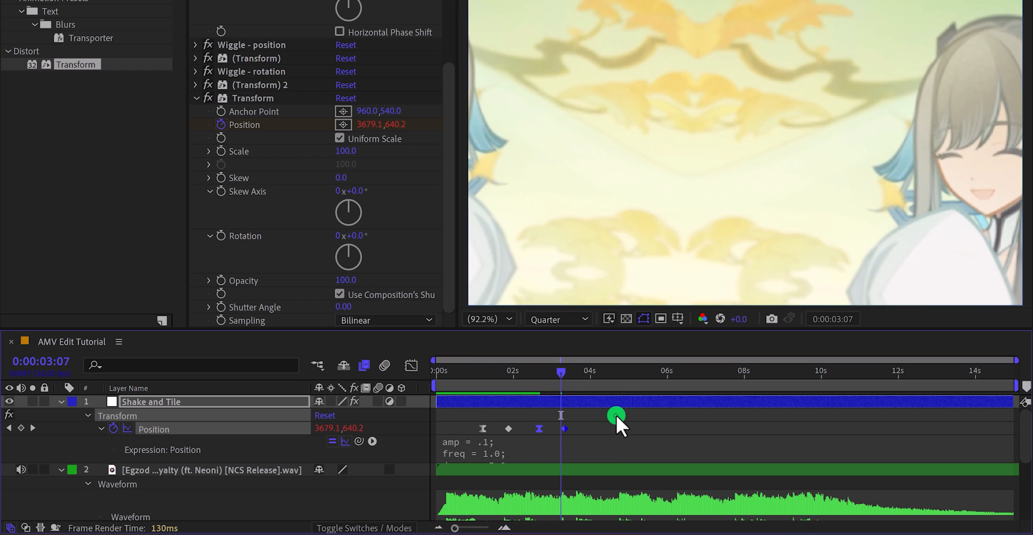
{"action": "key", "text": "space"}
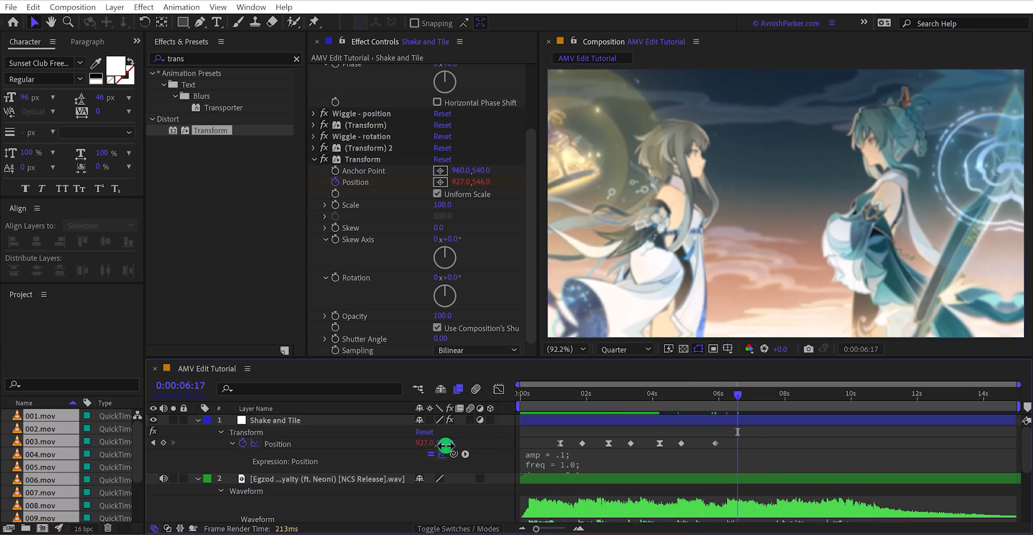
Keyframe Position to 2861, 306 at 0:00:09:17, align the last transition's speed peak with the cut at 0:00:09:07 and preview it
{"action": "left_click", "coordinate": [721, 450]}
{"action": "scroll", "coordinate": [740, 446], "scroll_direction": "down", "scroll_amount": 5}
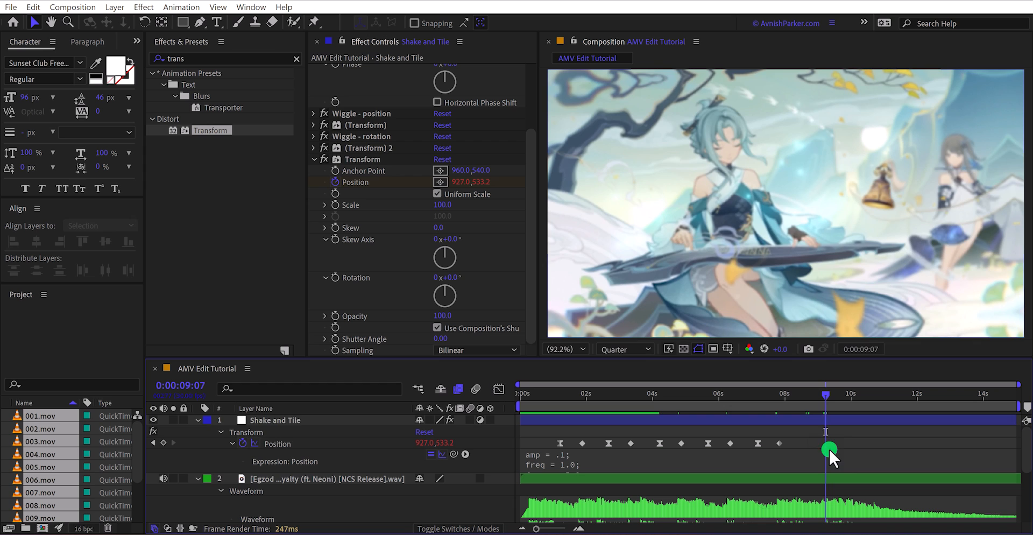
{"action": "left_click", "coordinate": [428, 443]}
{"action": "left_click_drag", "start_coordinate": [429, 443], "coordinate": [373, 458]}
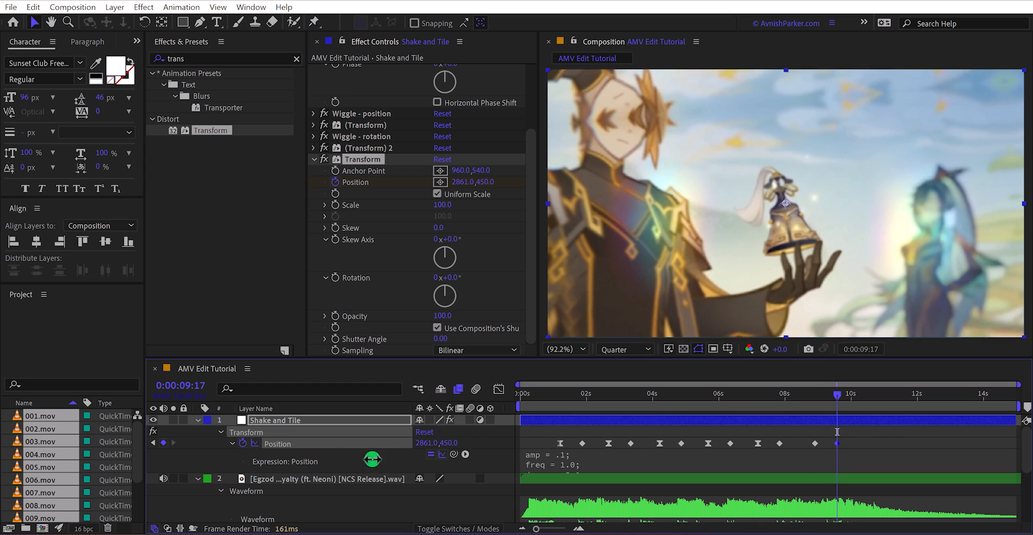
{"action": "left_click", "coordinate": [502, 389]}
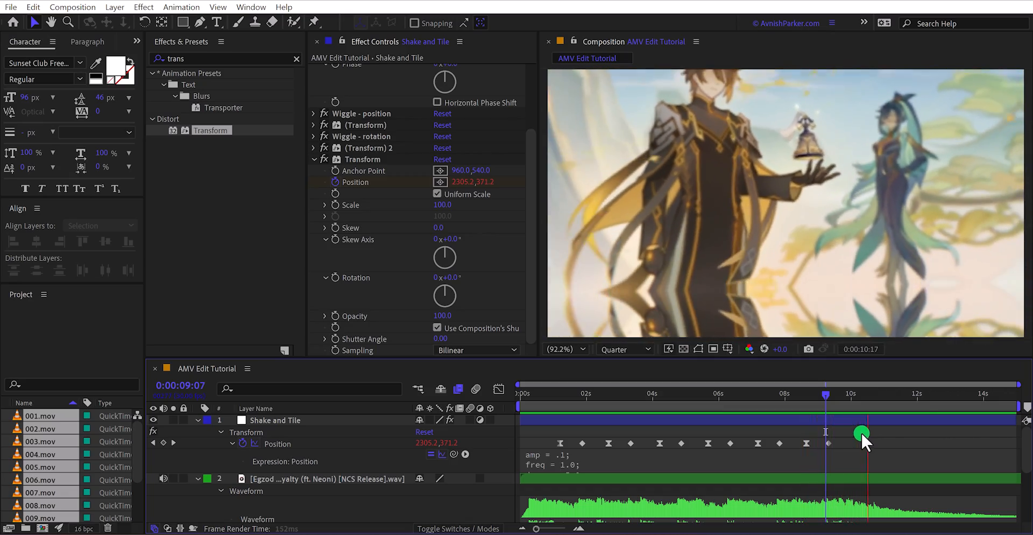
{"action": "key", "text": "space"}
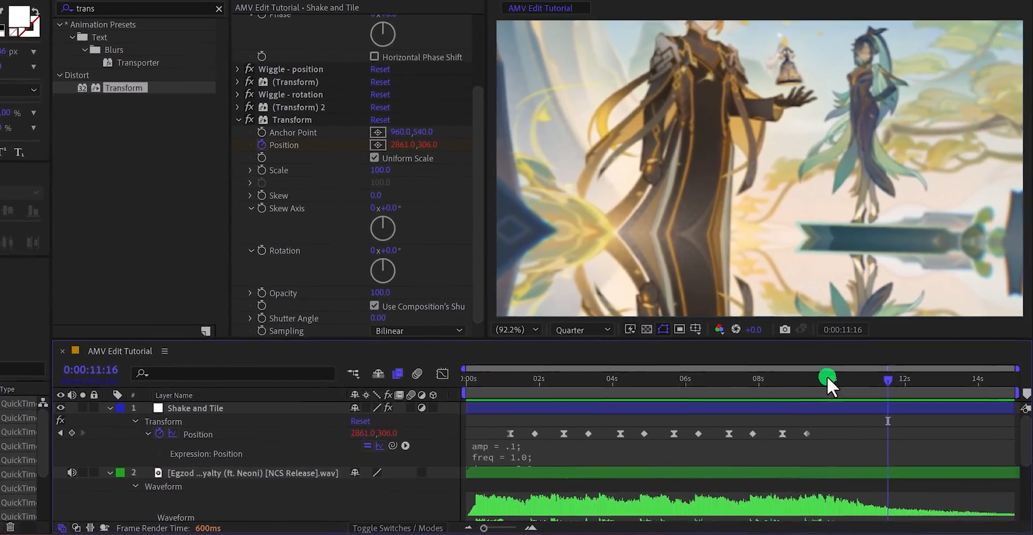
Add vertical-move Position keyframes for the final clip: 2861, 501 at 0:00:10:19 and 2861, 563 at 0:00:12:10
{"action": "mouse_move", "coordinate": [831, 388]}
{"action": "left_mouse_down"}
{"action": "mouse_move", "coordinate": [821, 395]}
{"action": "mouse_move", "coordinate": [809, 380]}
{"action": "mouse_move", "coordinate": [845, 390]}
{"action": "left_mouse_up"}
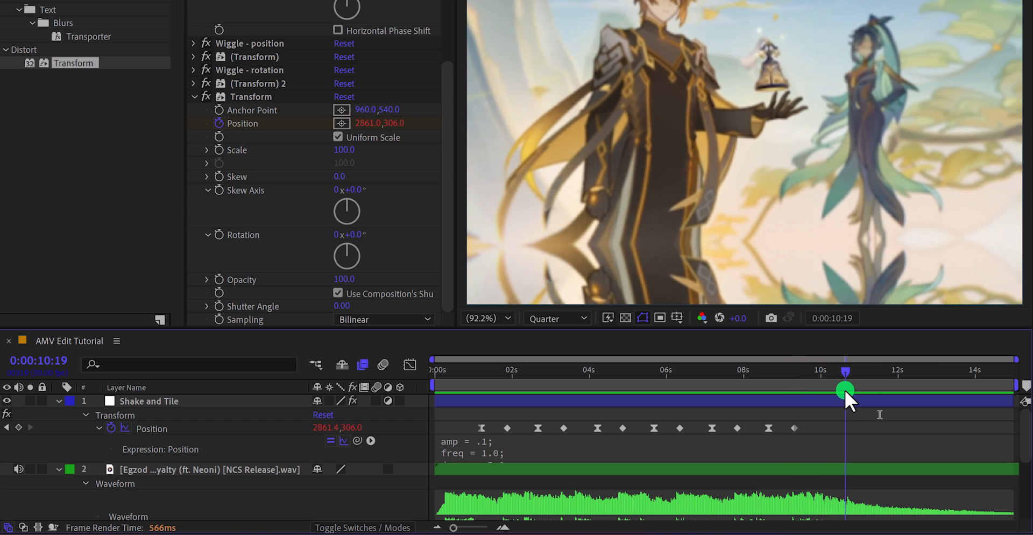
{"action": "left_click", "coordinate": [376, 441]}
{"action": "left_click_drag", "start_coordinate": [354, 430], "coordinate": [510, 421]}
{"action": "left_click_drag", "start_coordinate": [884, 373], "coordinate": [909, 409]}
{"action": "left_click", "coordinate": [508, 424]}
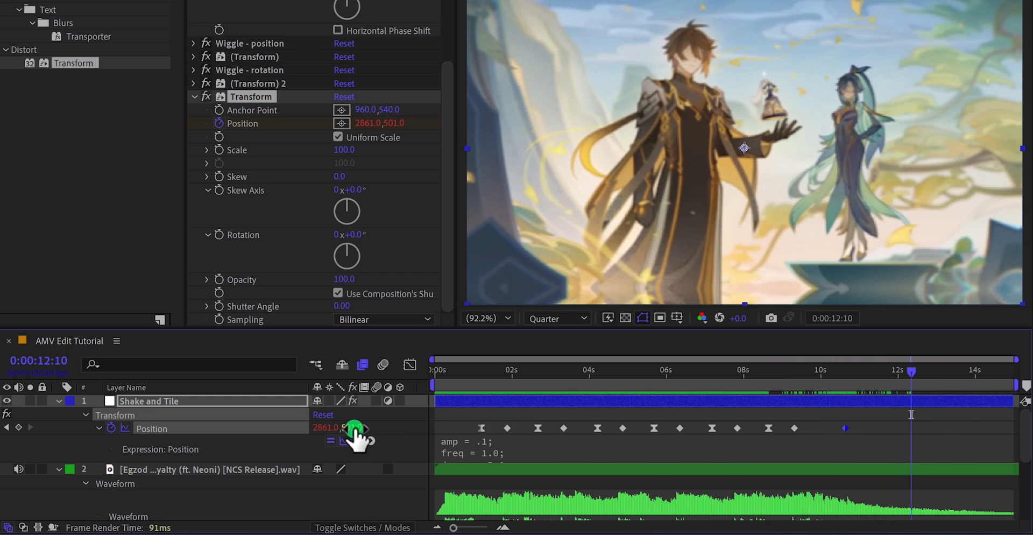
{"action": "left_click_drag", "start_coordinate": [364, 429], "coordinate": [403, 429]}
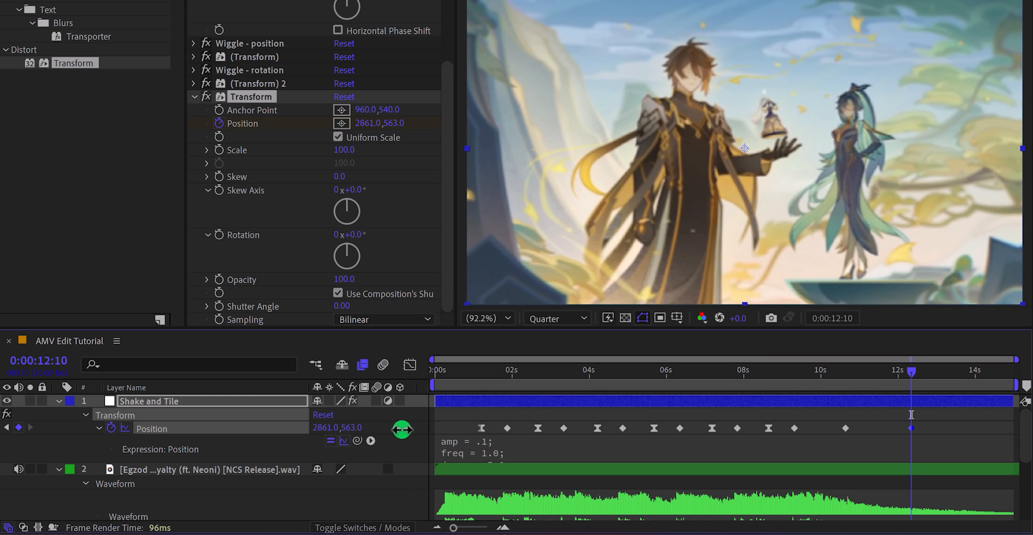
Return to 0:00:00:23, collapse the Shake and Tile and audio layers, and collapse the Transform effect on Shake and Tile
{"action": "left_click_drag", "start_coordinate": [453, 372], "coordinate": [463, 392]}
{"action": "left_click", "coordinate": [407, 420]}
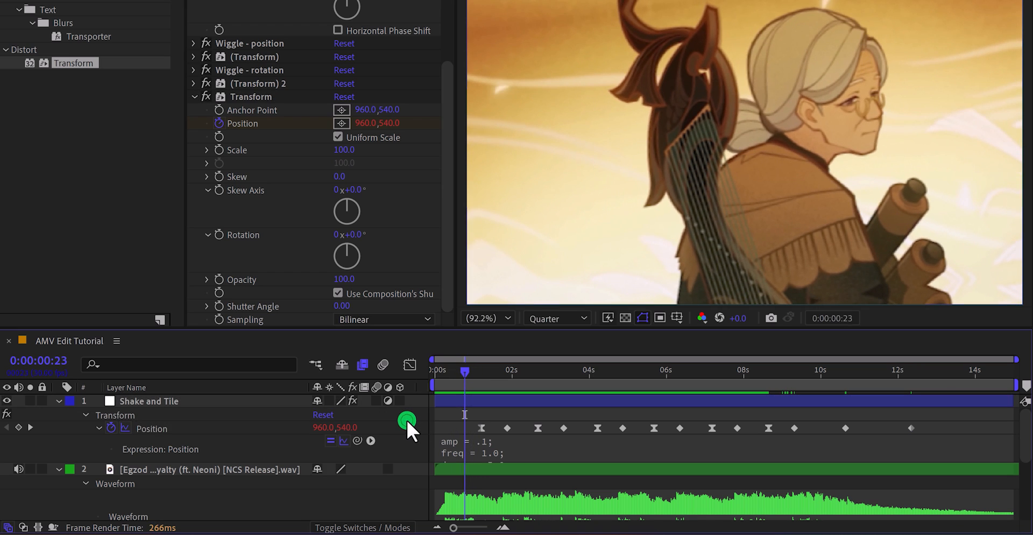
{"action": "left_click", "coordinate": [57, 402]}
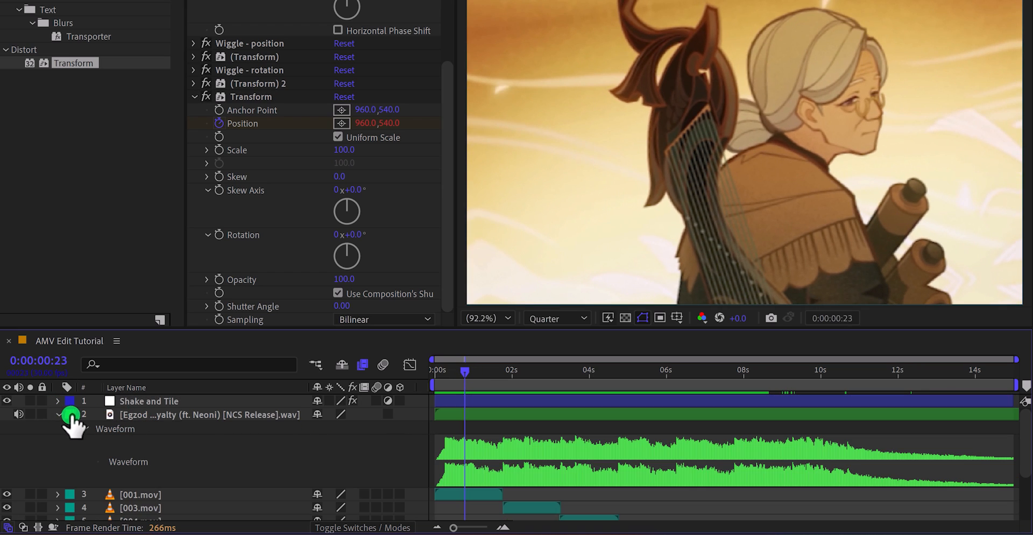
{"action": "left_click", "coordinate": [58, 414]}
{"action": "left_click", "coordinate": [164, 400]}
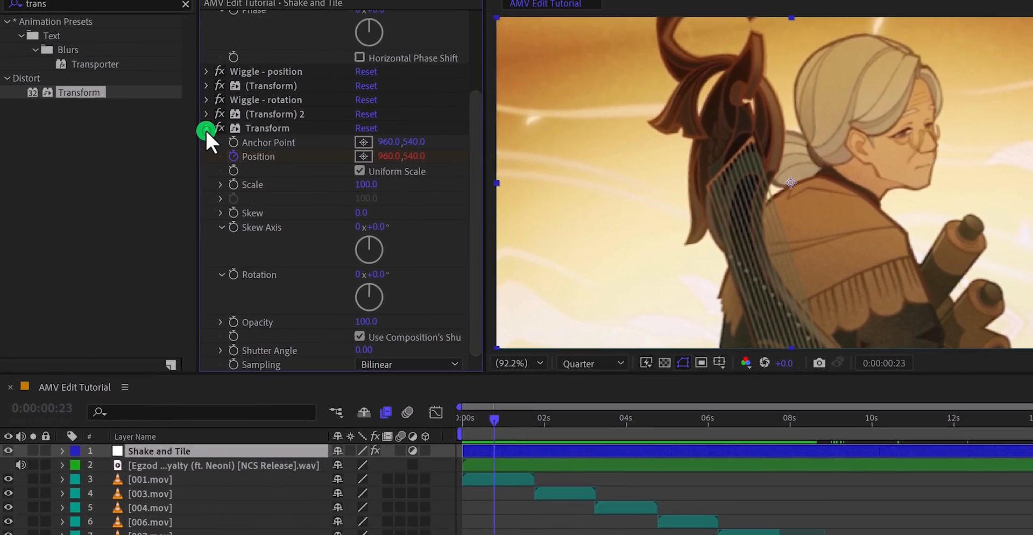
{"action": "left_click", "coordinate": [195, 96]}
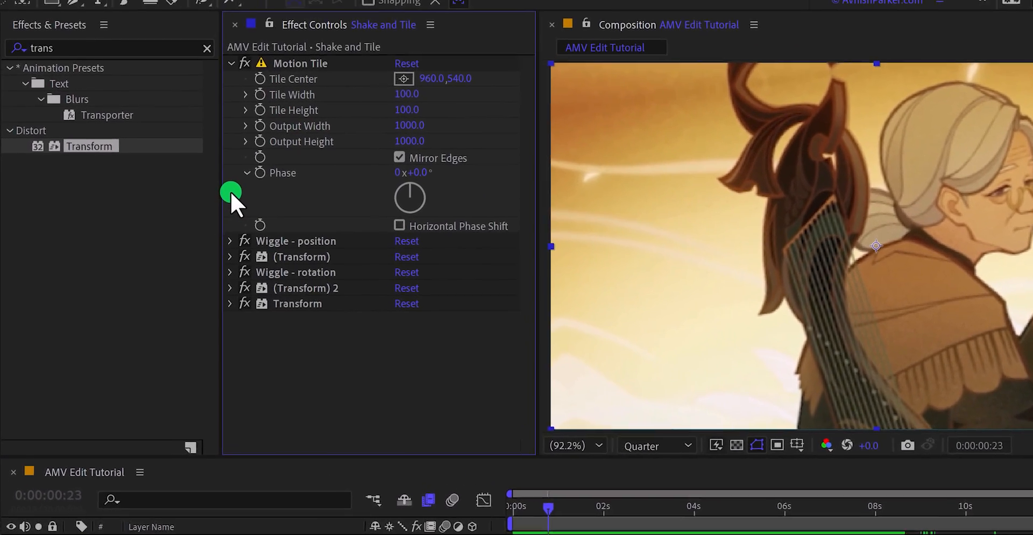
Search the effects for "blur" and apply Gaussian Blur to the Shake and Tile layer
{"action": "left_click", "coordinate": [101, 48]}
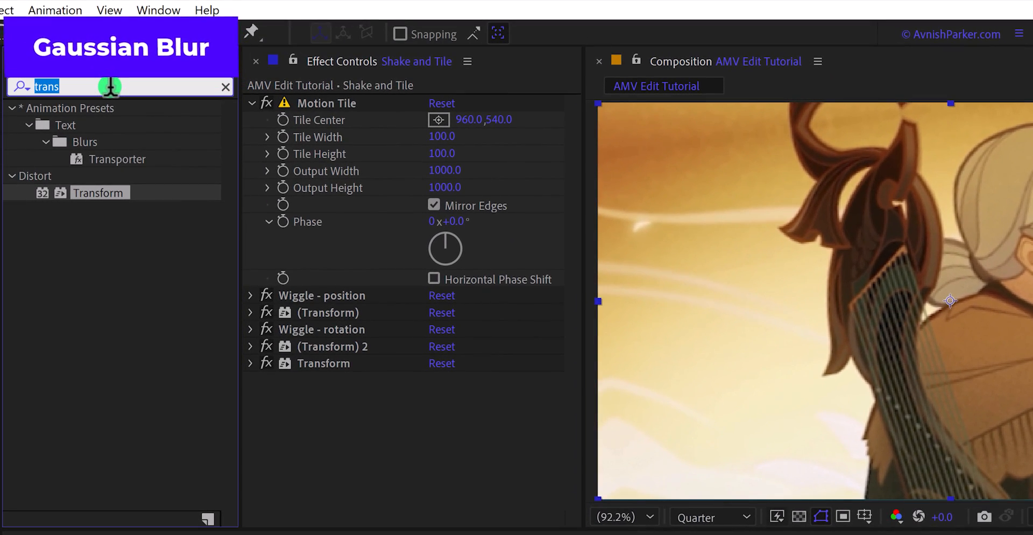
{"action": "type", "text": "blur"}
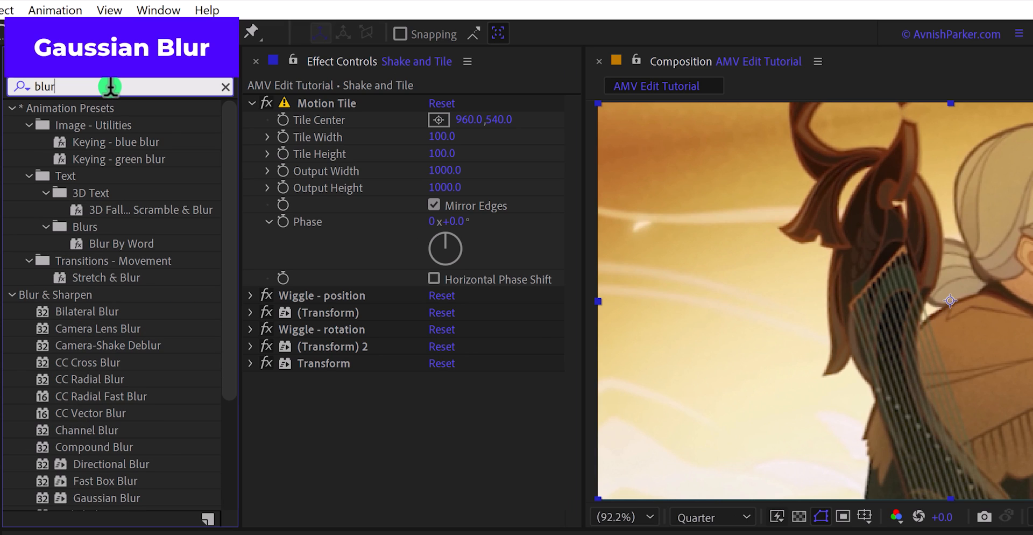
{"action": "left_click_drag", "start_coordinate": [108, 498], "coordinate": [373, 485]}
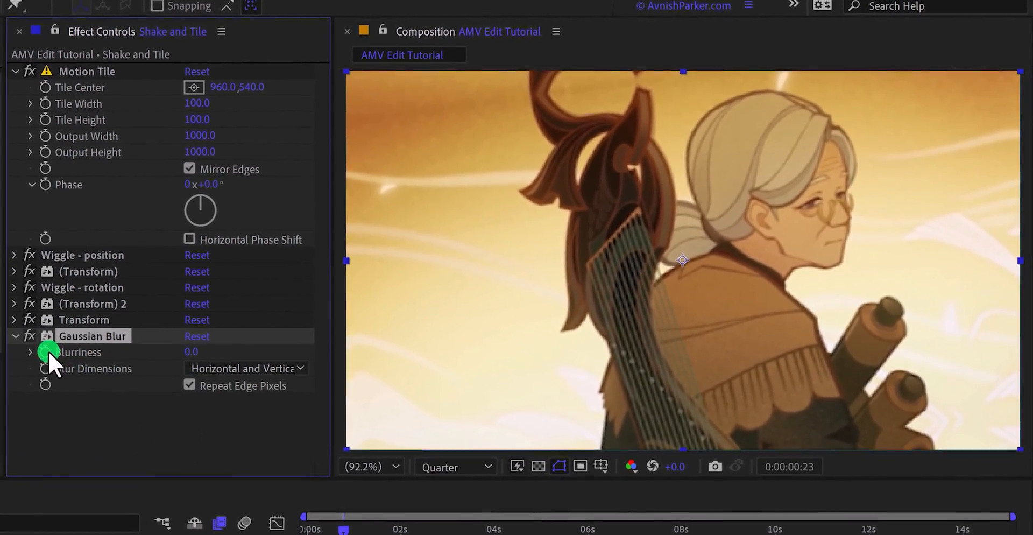
Keyframe Gaussian Blur's Blurriness on Shake and Tile from 100 at 0:00:00:00 to 0 at 0:00:00:23
{"action": "left_click", "coordinate": [48, 353]}
{"action": "left_click_drag", "start_coordinate": [343, 530], "coordinate": [334, 530]}
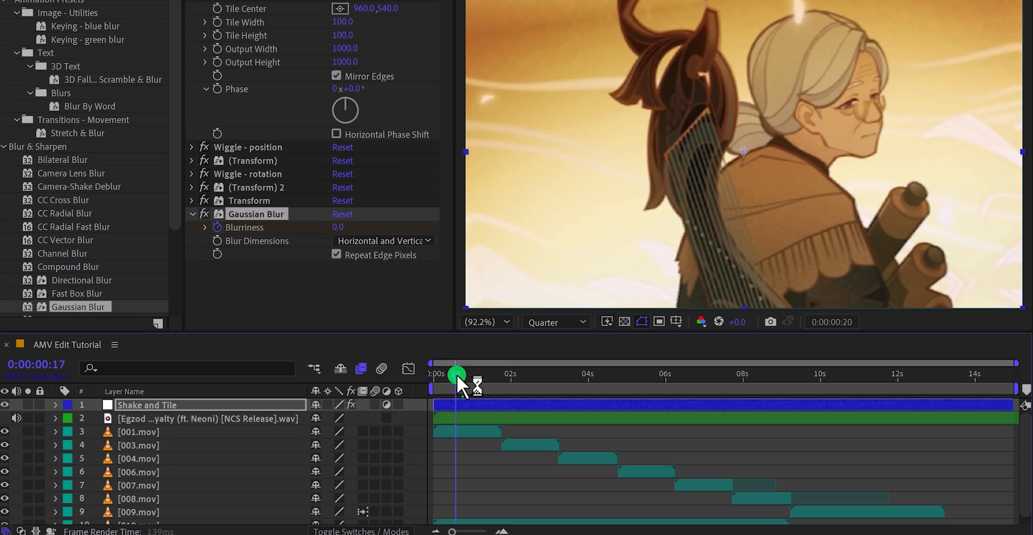
{"action": "left_click_drag", "start_coordinate": [457, 373], "coordinate": [430, 375]}
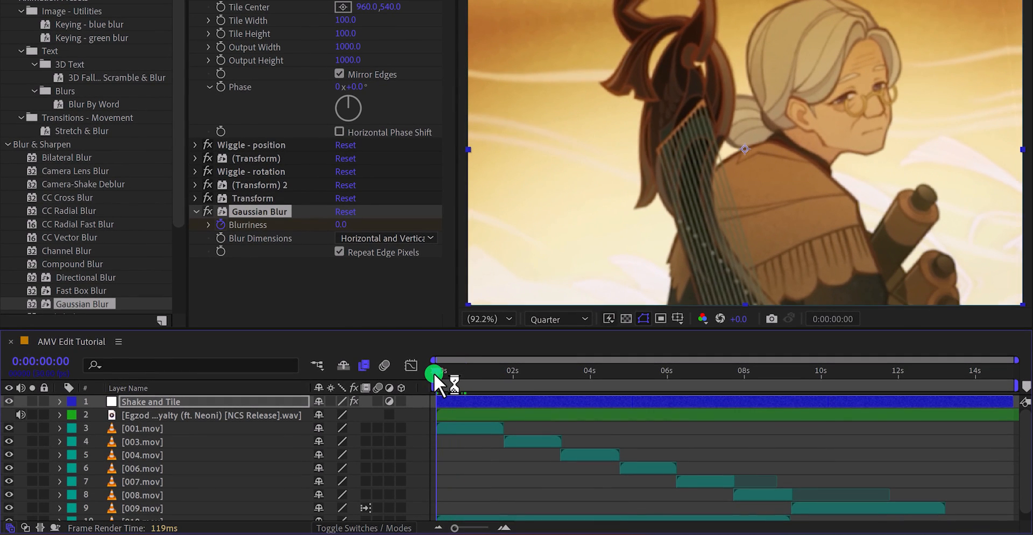
{"action": "left_click", "coordinate": [341, 224]}
{"action": "type", "text": "100"}
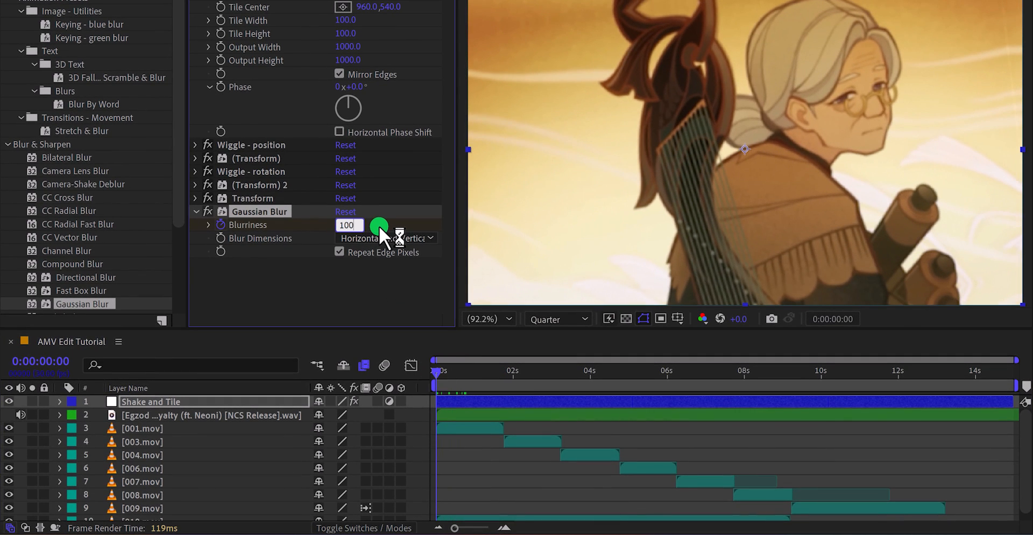
{"action": "key", "text": "Return"}
Reveal the Shake and Tile layer's animated properties and apply Easy Ease to the two Blurriness keyframes
{"action": "key", "text": "u"}
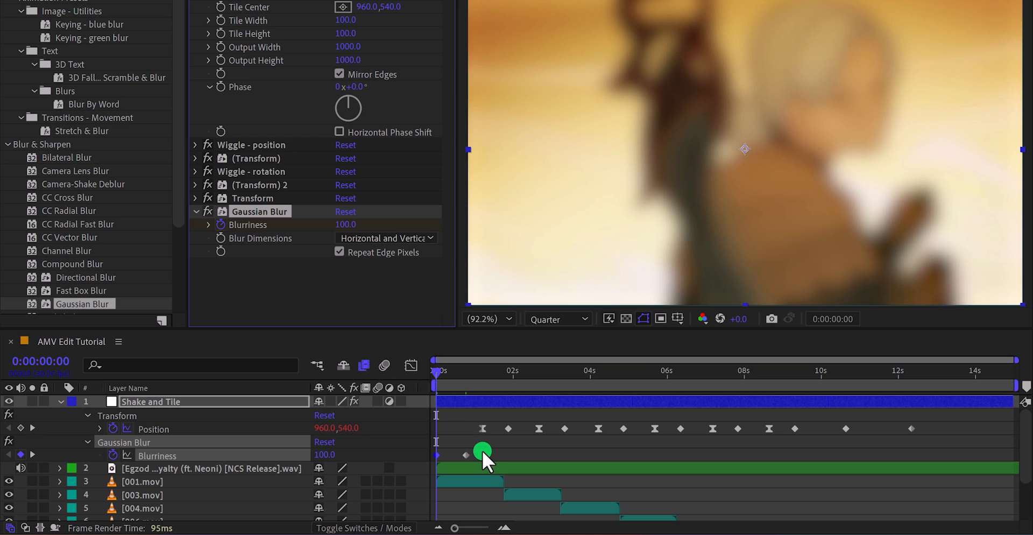
{"action": "left_click", "coordinate": [431, 456]}
{"action": "key", "text": "F9"}
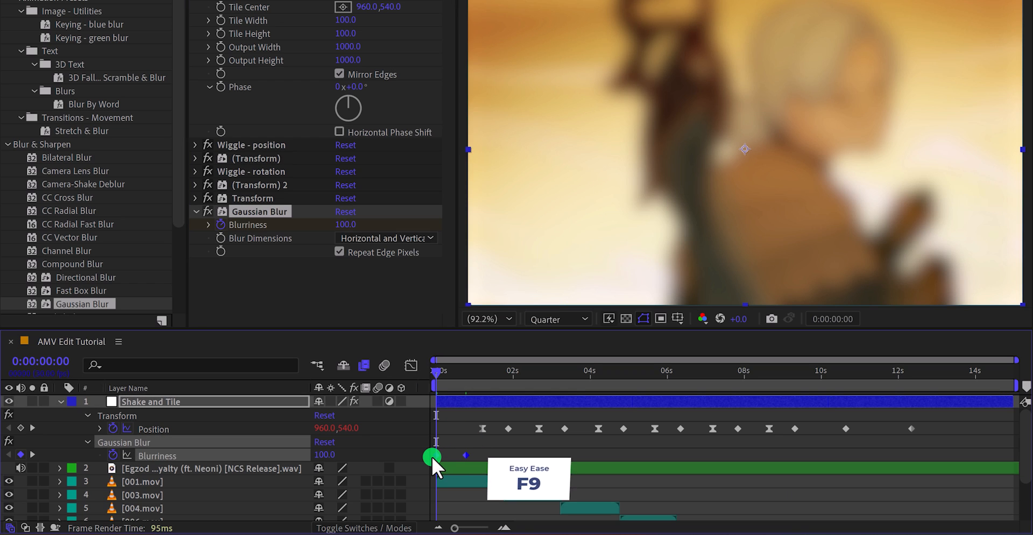
In the Blurriness speed graph, lengthen the second keyframe's incoming ease so the speed peaks early, near frame 5, and return to the layer view
{"action": "left_click", "coordinate": [411, 367]}
{"action": "left_click", "coordinate": [471, 473]}
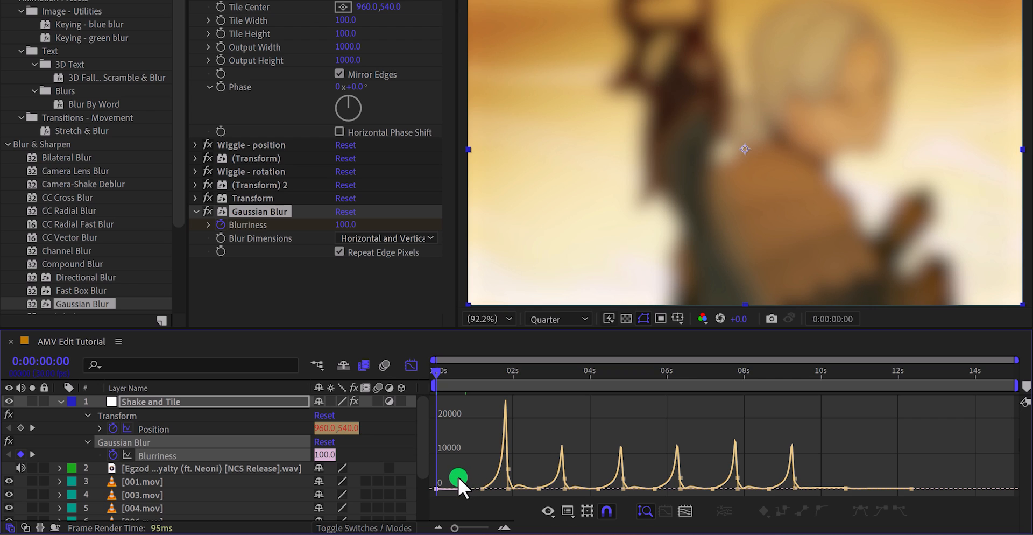
{"action": "key", "text": "equal"}
{"action": "key", "text": "equal"}
{"action": "key", "text": "equal"}
{"action": "key", "text": "equal"}
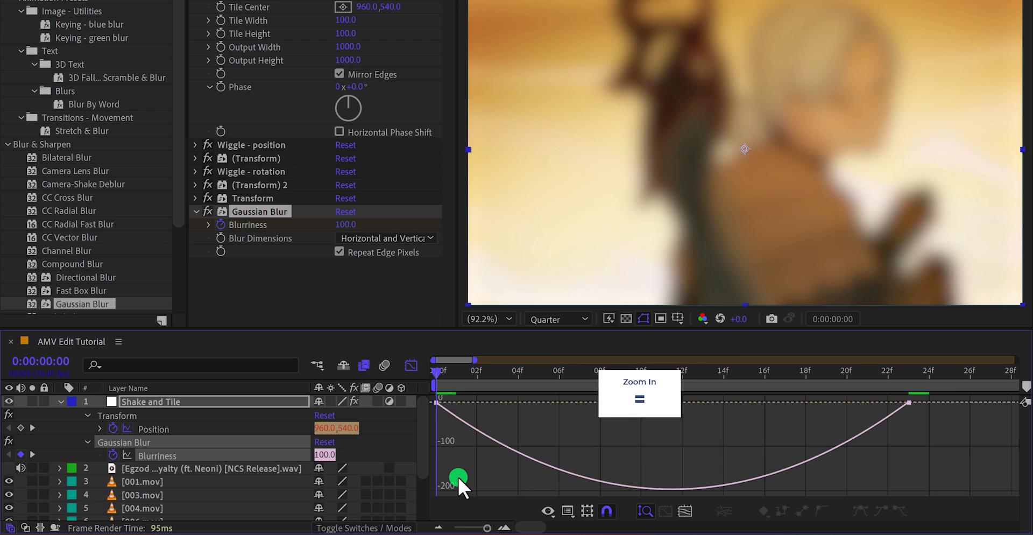
{"action": "left_click", "coordinate": [436, 401]}
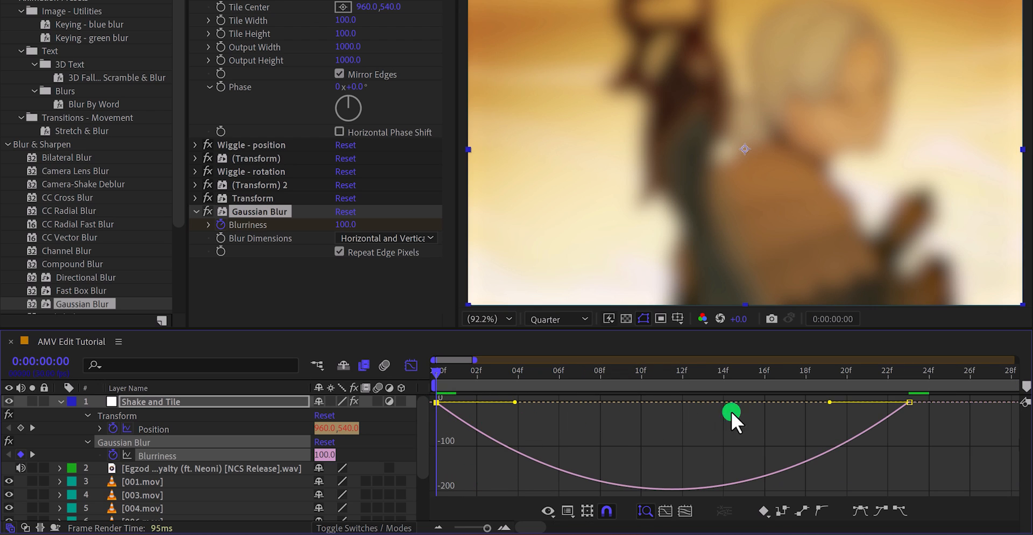
{"action": "left_click_drag", "start_coordinate": [827, 402], "coordinate": [707, 402]}
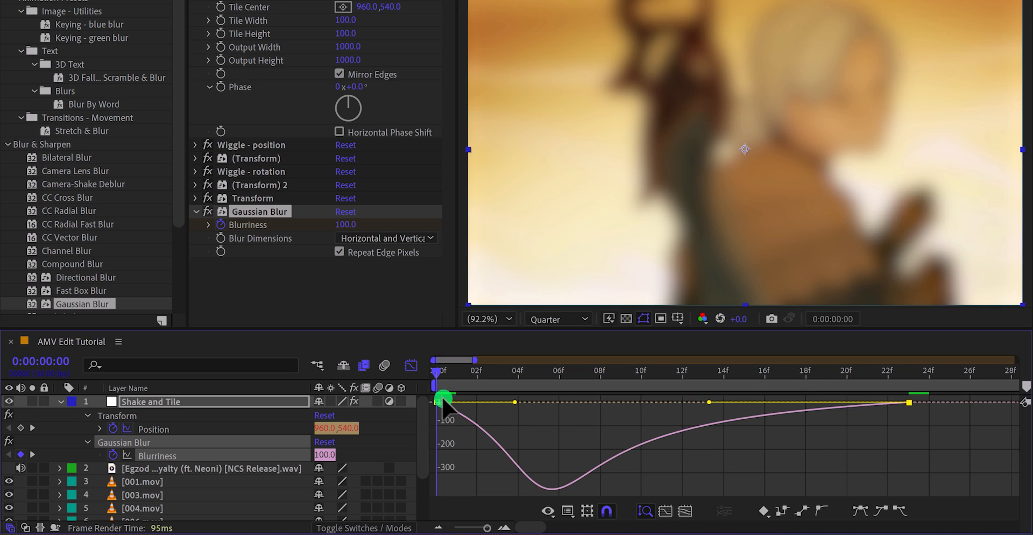
{"action": "left_click", "coordinate": [411, 365]}
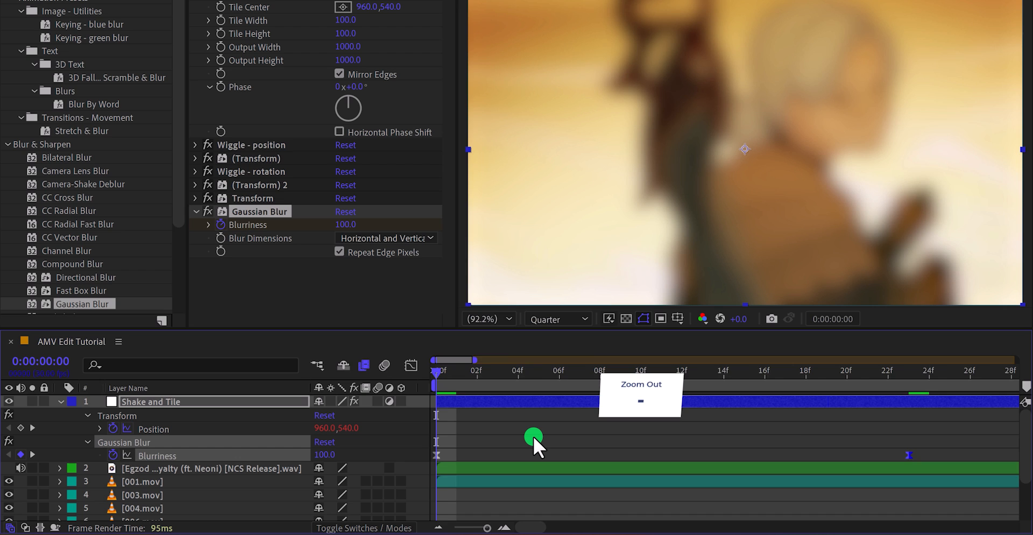
Add a Blurriness keyframe of 0 on the Shake and Tile layer at 0:00:10:20
{"action": "key", "text": "minus"}
{"action": "key", "text": "minus"}
{"action": "key", "text": "minus"}
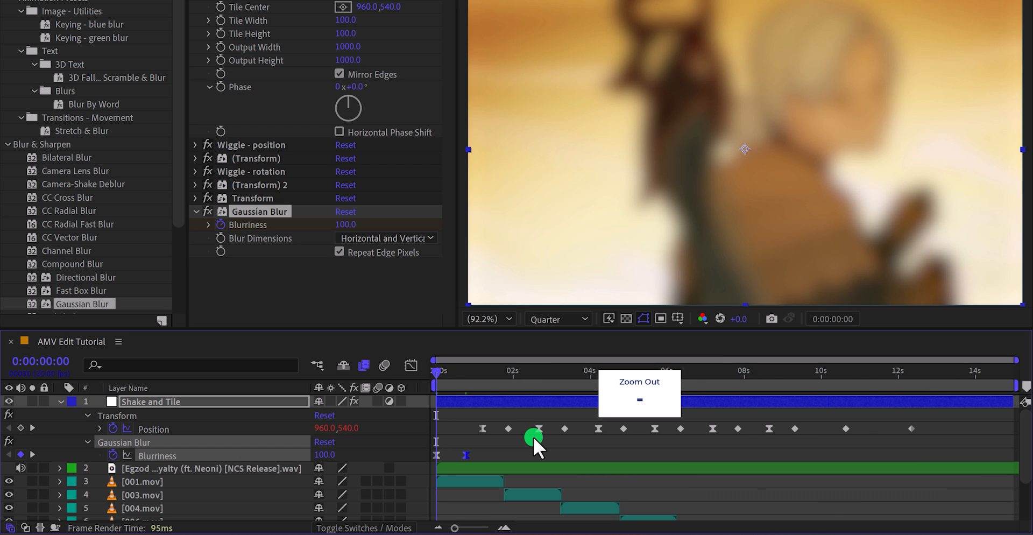
{"action": "left_click_drag", "start_coordinate": [453, 370], "coordinate": [847, 408]}
{"action": "left_click", "coordinate": [852, 402]}
{"action": "left_click", "coordinate": [832, 405]}
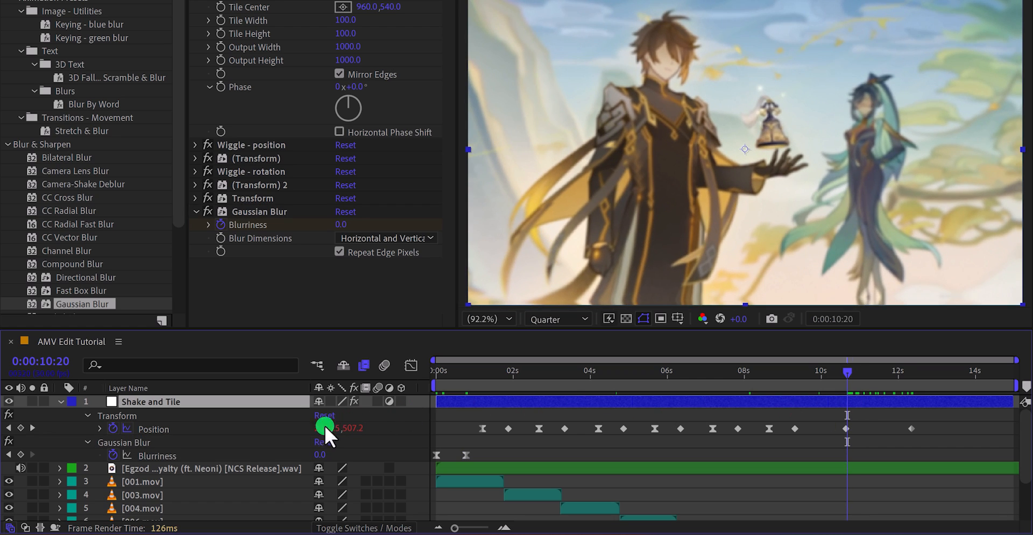
{"action": "left_click", "coordinate": [20, 454]}
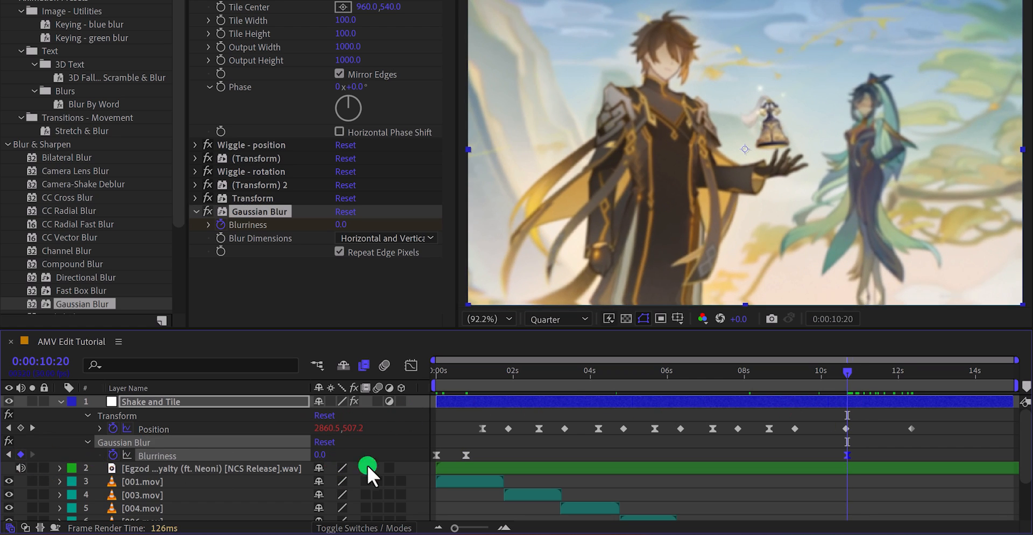
Keyframe Blurriness to 100 at 0:00:12:27 to blur out the final clip, and clear the selection
{"action": "left_click_drag", "start_coordinate": [857, 369], "coordinate": [936, 385]}
{"action": "left_click", "coordinate": [637, 440]}
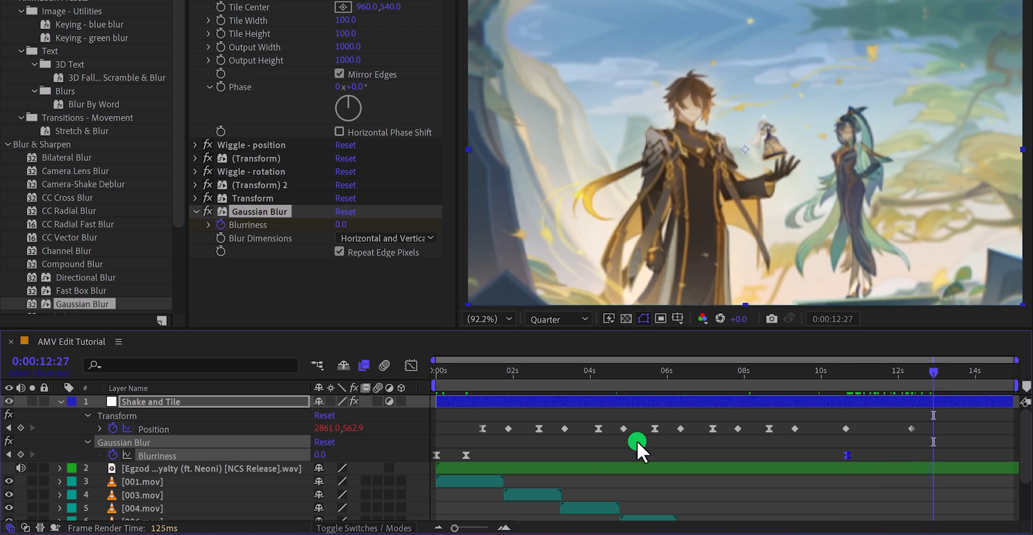
{"action": "left_click", "coordinate": [319, 462]}
{"action": "type", "text": "100"}
{"action": "key", "text": "Return"}
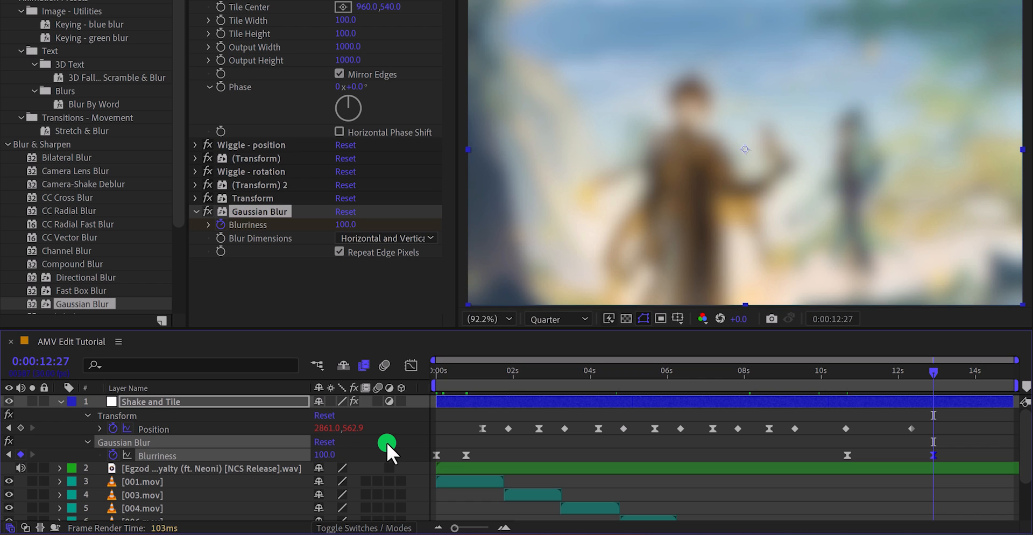
{"action": "left_click", "coordinate": [386, 442]}
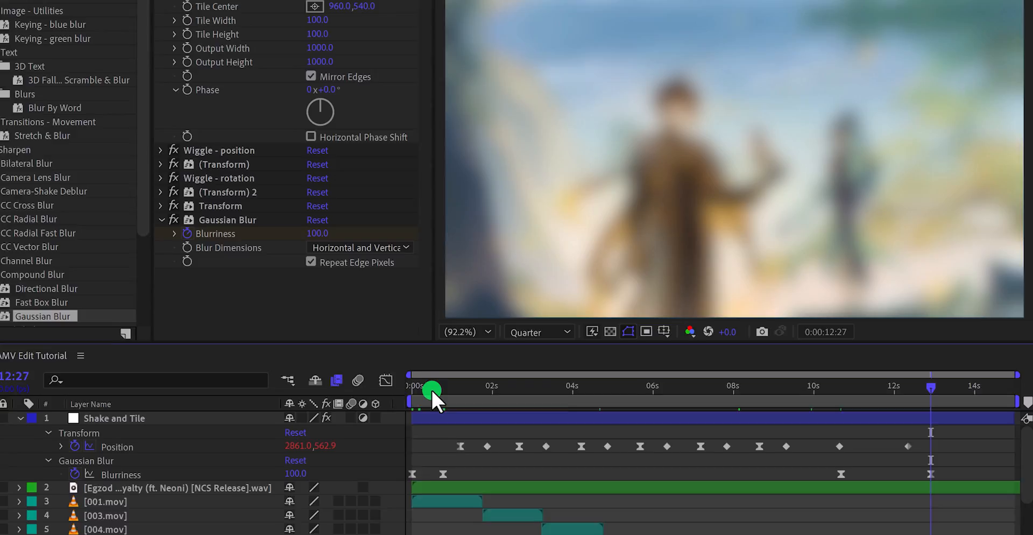